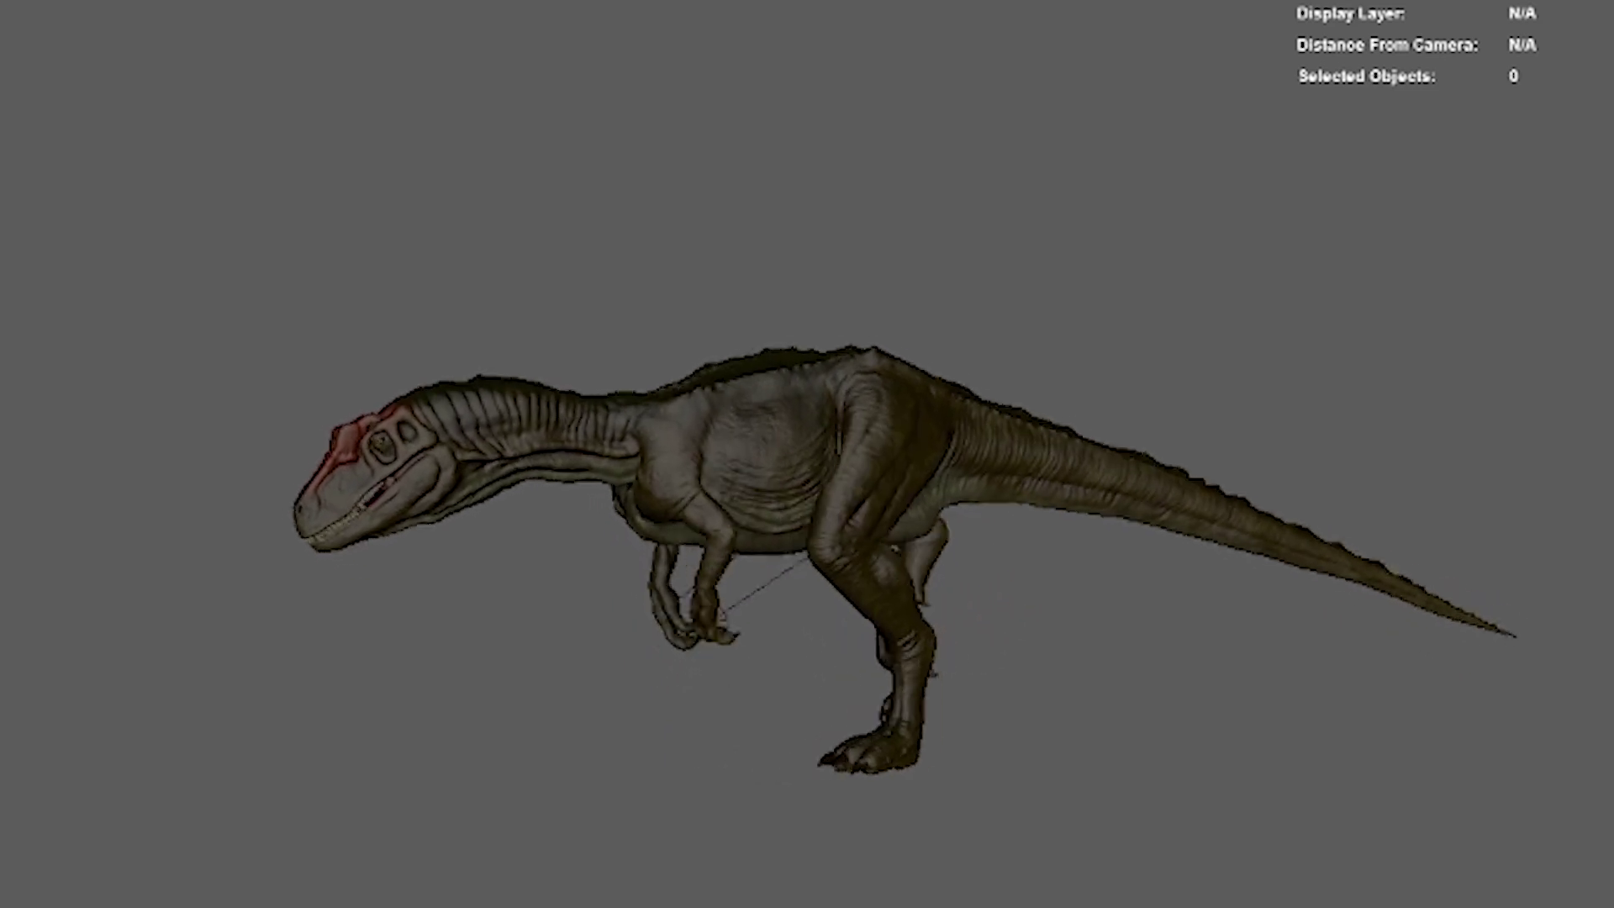
Show the dinosaur rig's control curves and select the left foot's IK control together with its whole hierarchy
key("alt+1")
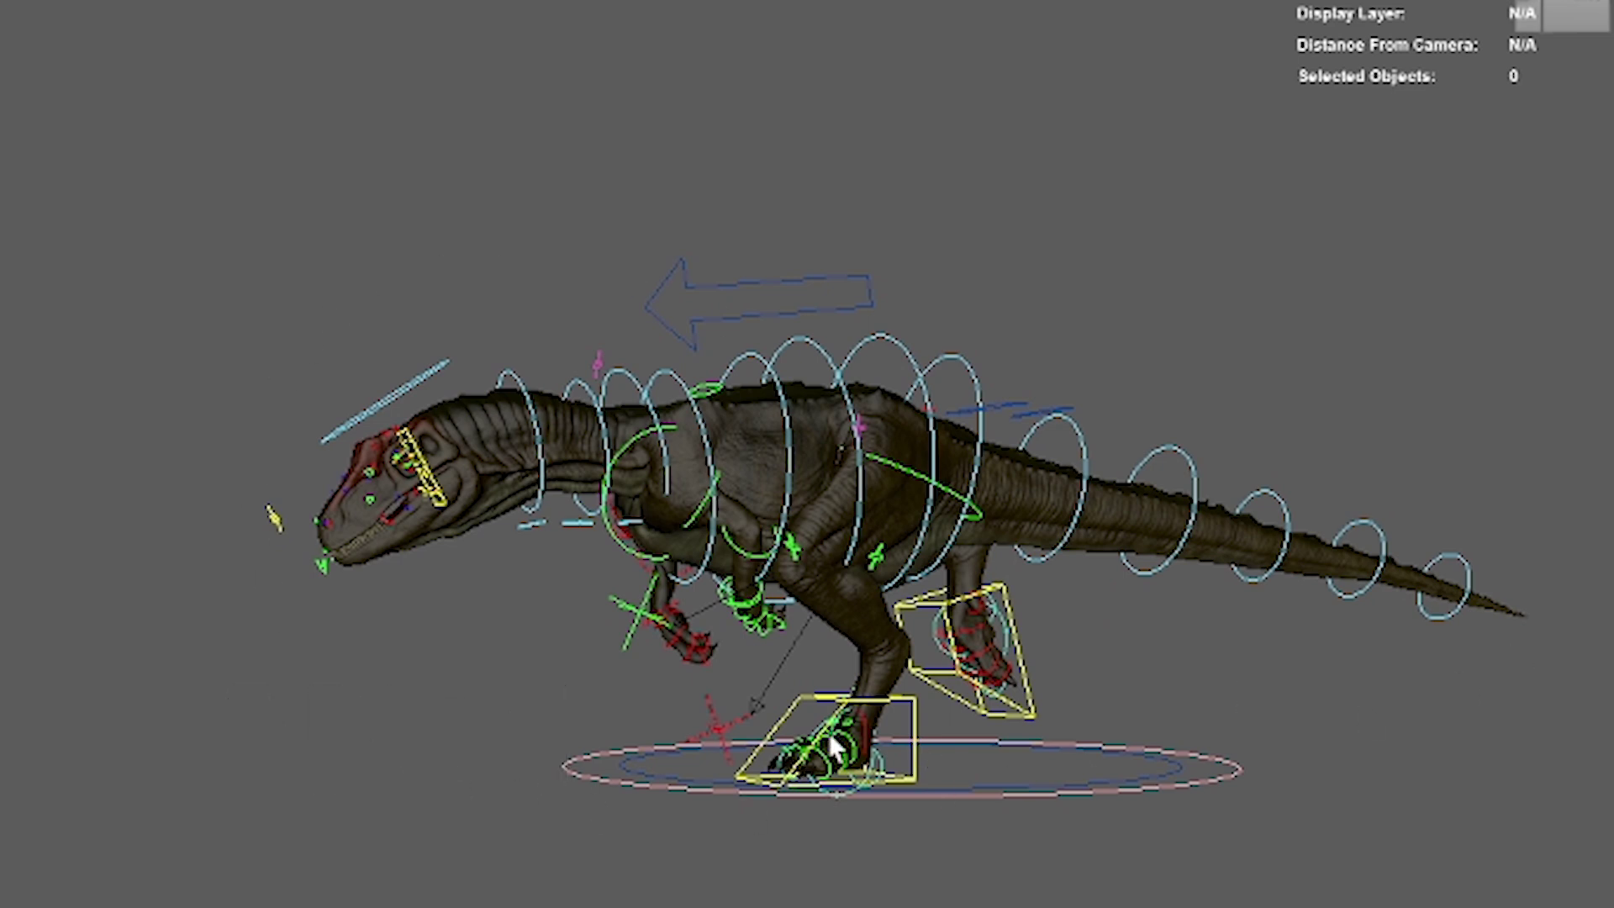
left_click(808, 711)
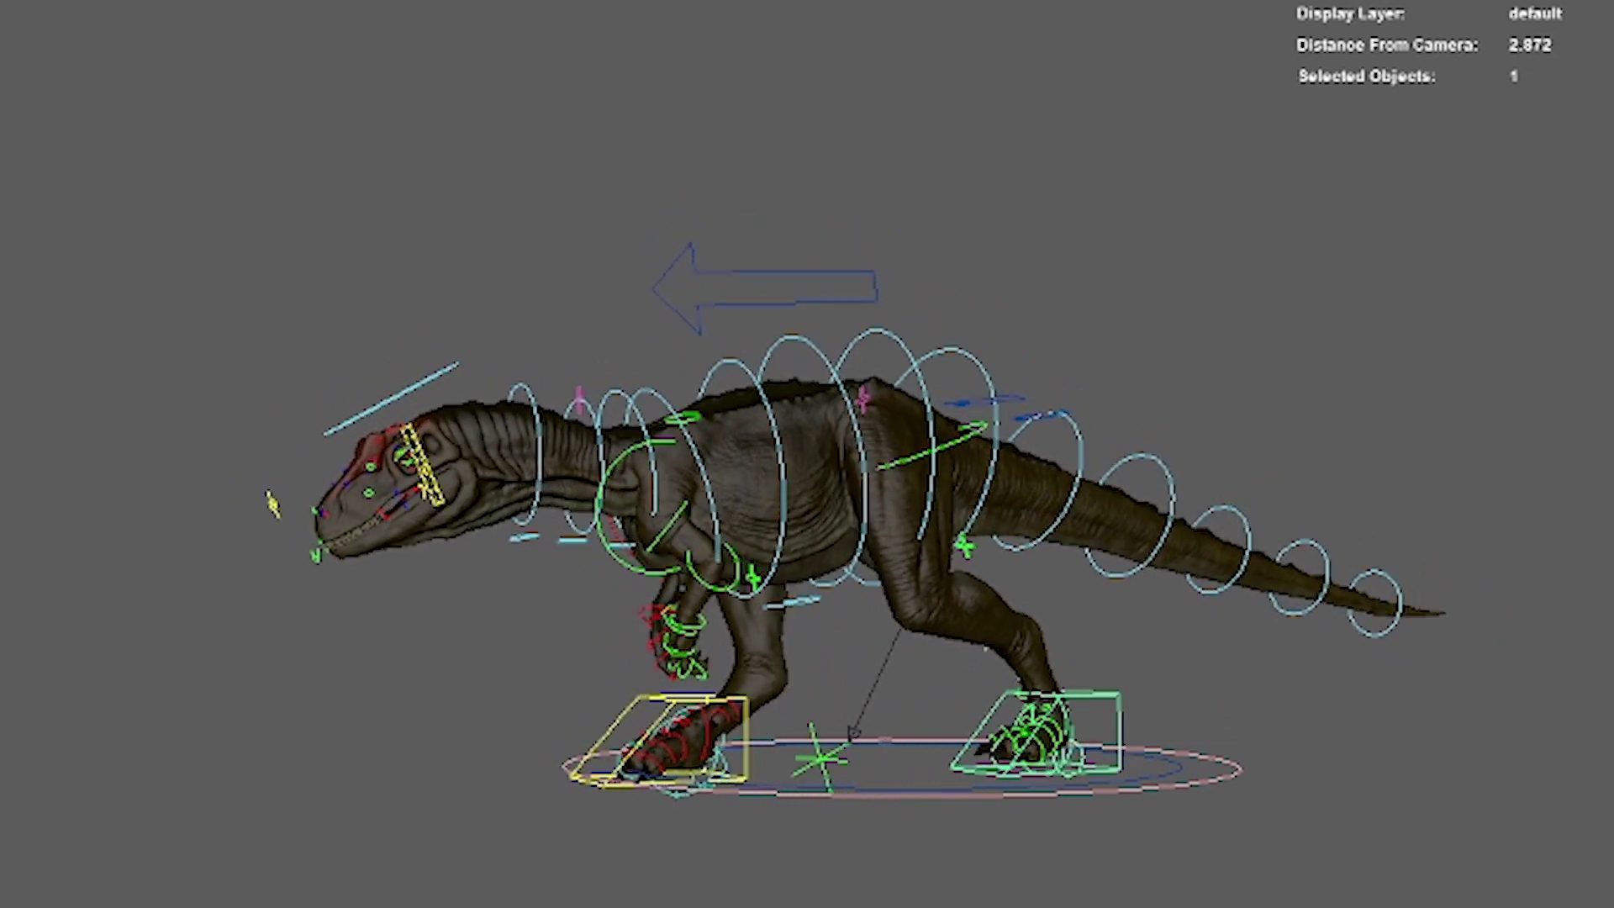
scroll(1232, 709, "up", 5)
middle_click_drag(1229, 710, 1136, 323, "alt")
left_click_drag(1175, 511, 1282, 600, "alt")
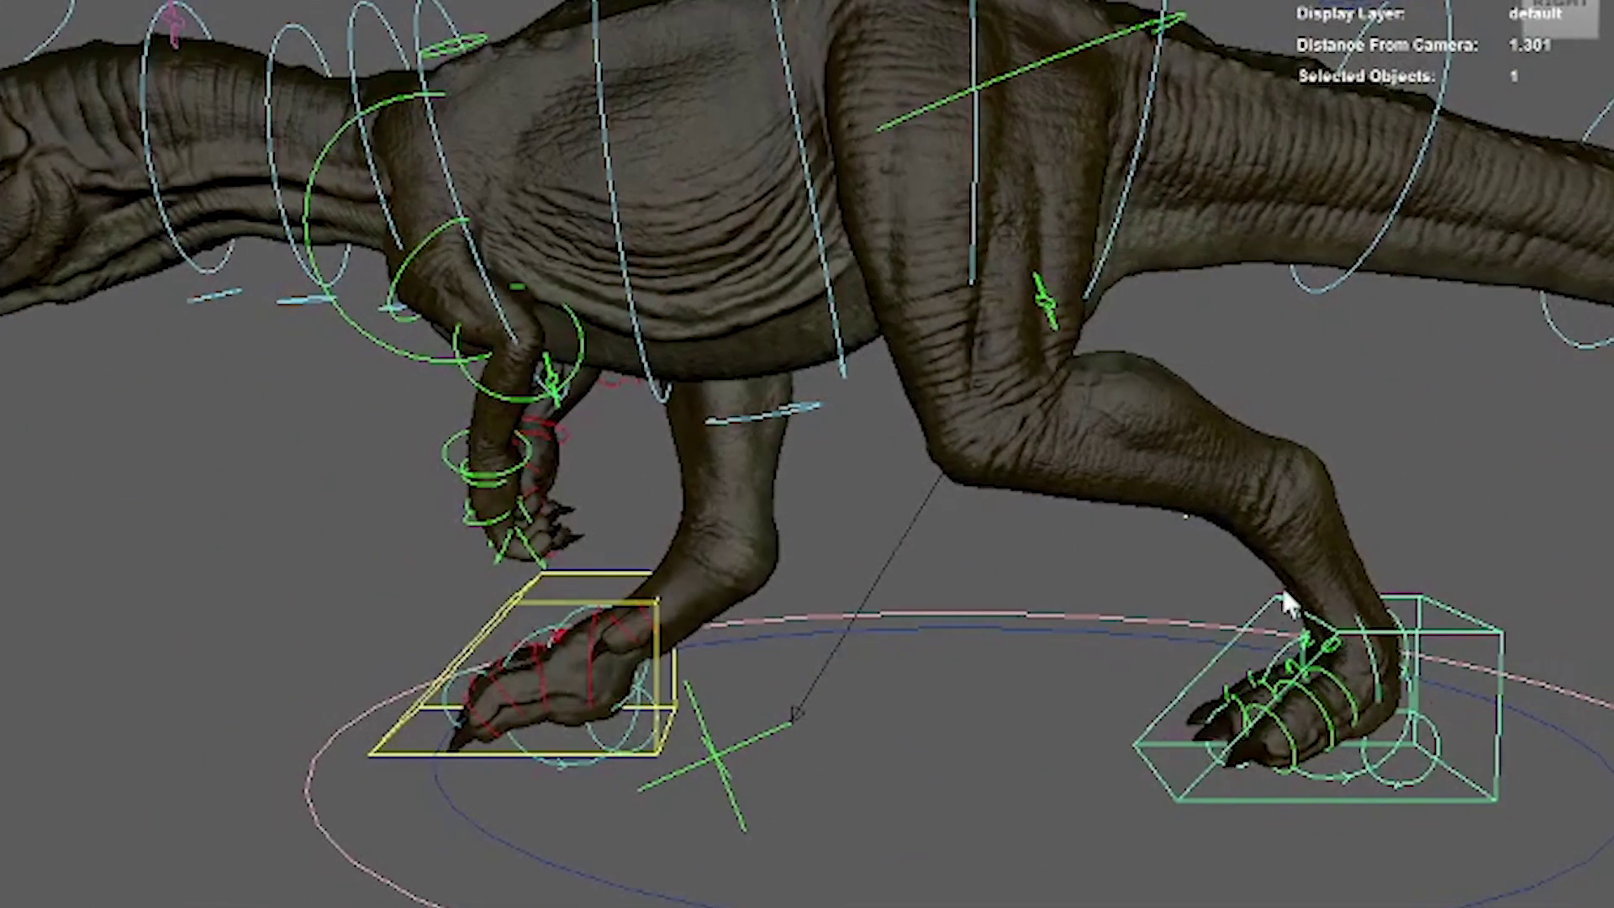
middle_click_drag(1322, 678, 1081, 655, "alt")
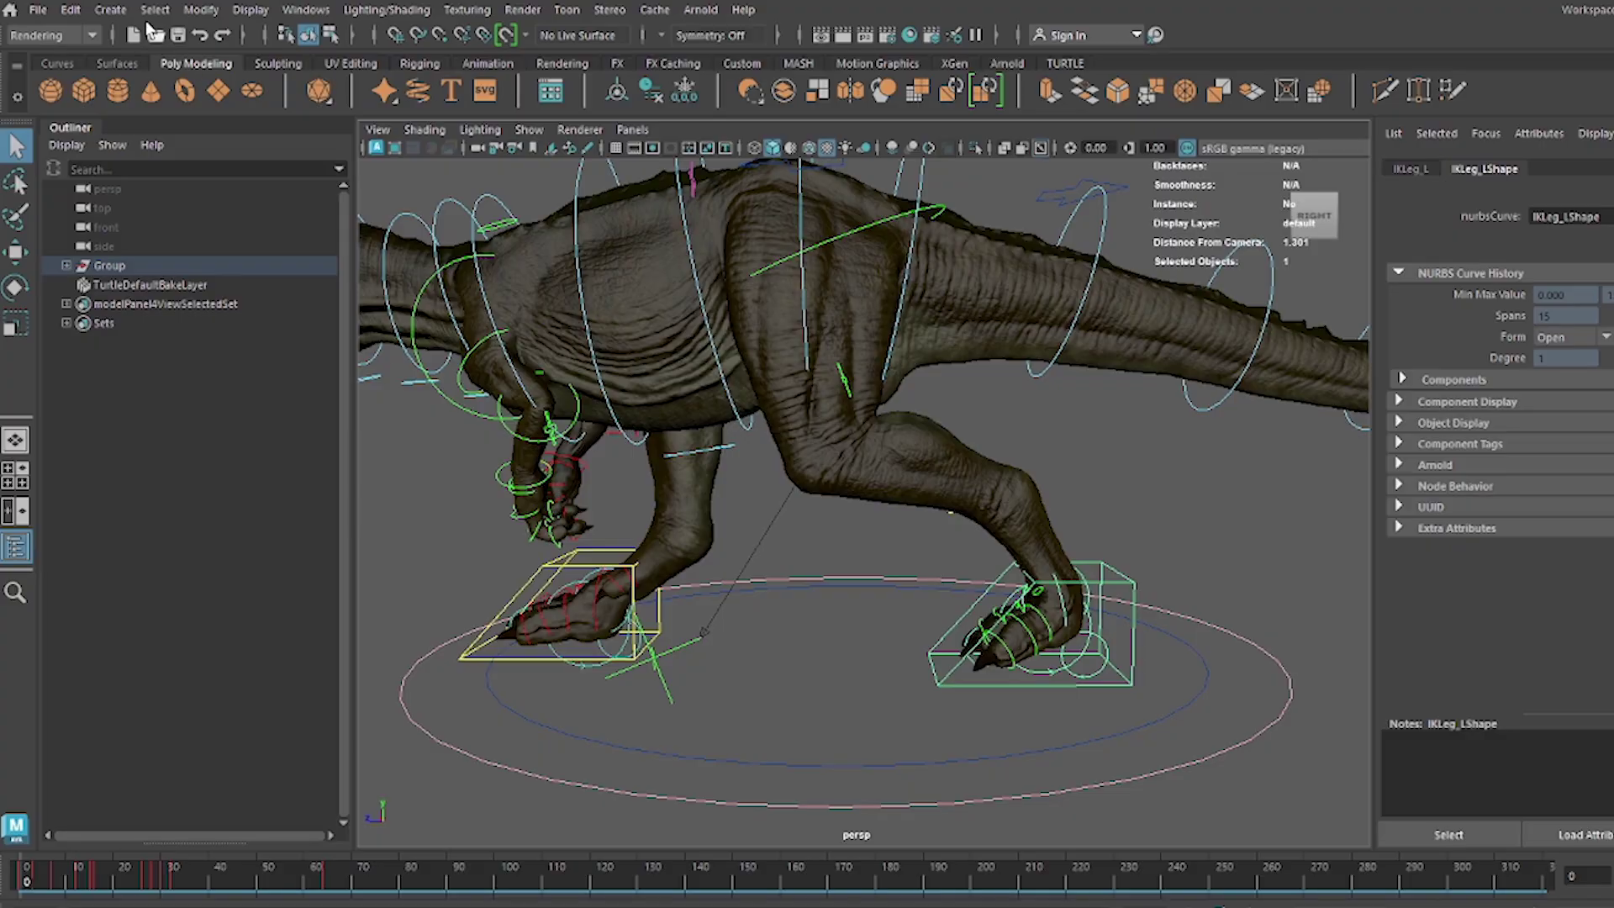
left_click(154, 9)
left_click(192, 105)
Scrub through the walk cycle to examine the left leg's motion, and return to frame 0
left_click_drag(1112, 614, 1032, 535, "alt")
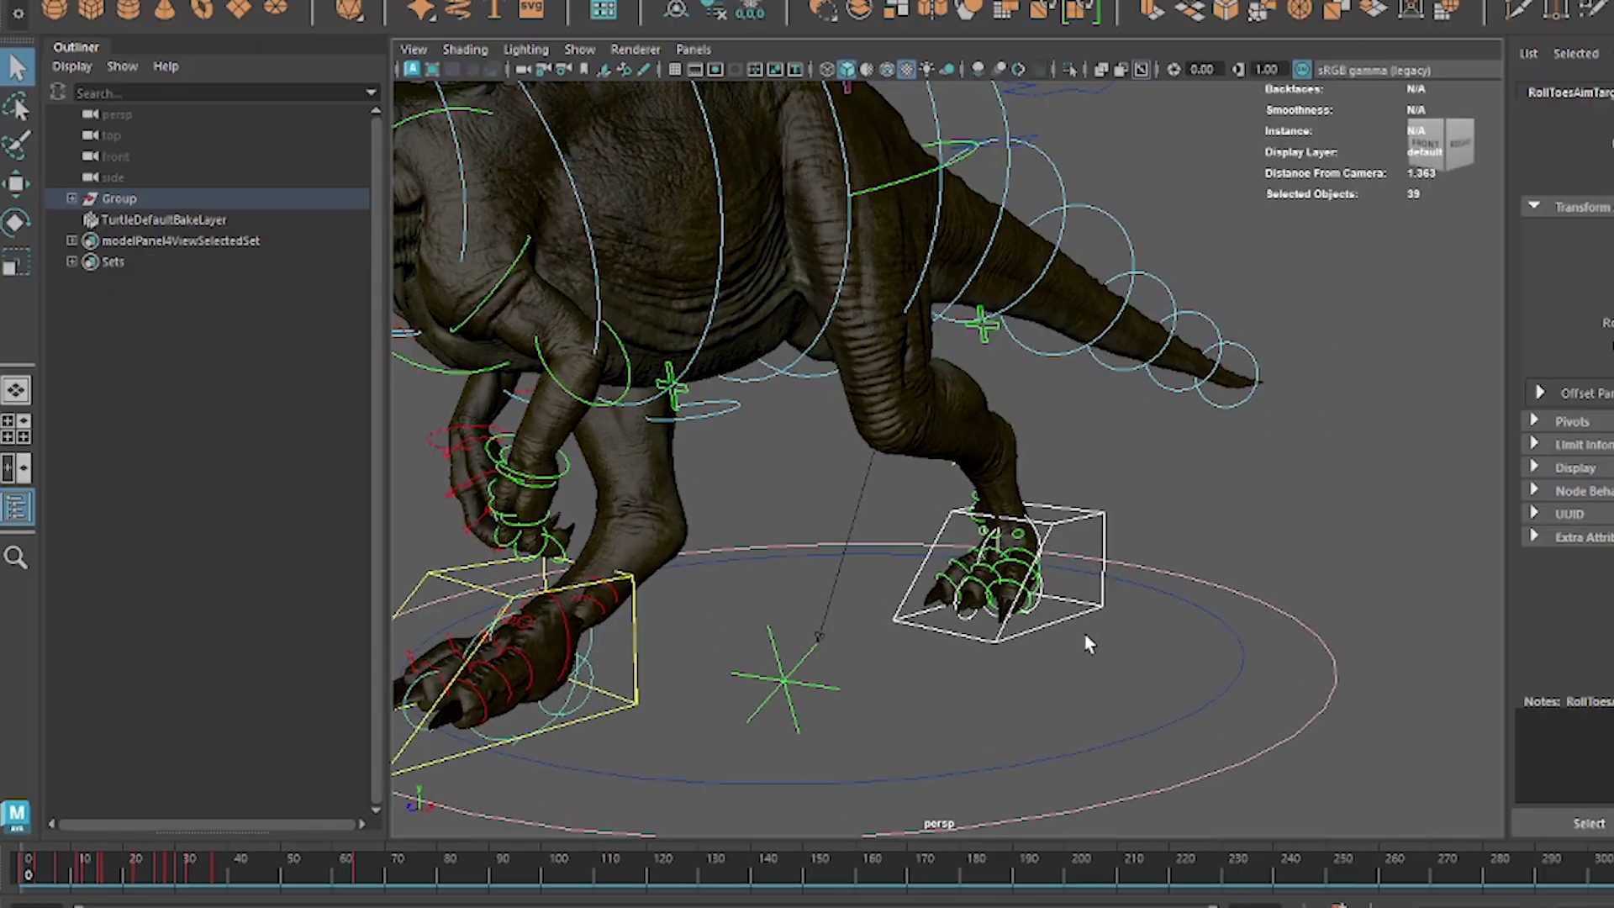
left_click_drag(993, 671, 872, 668, "alt")
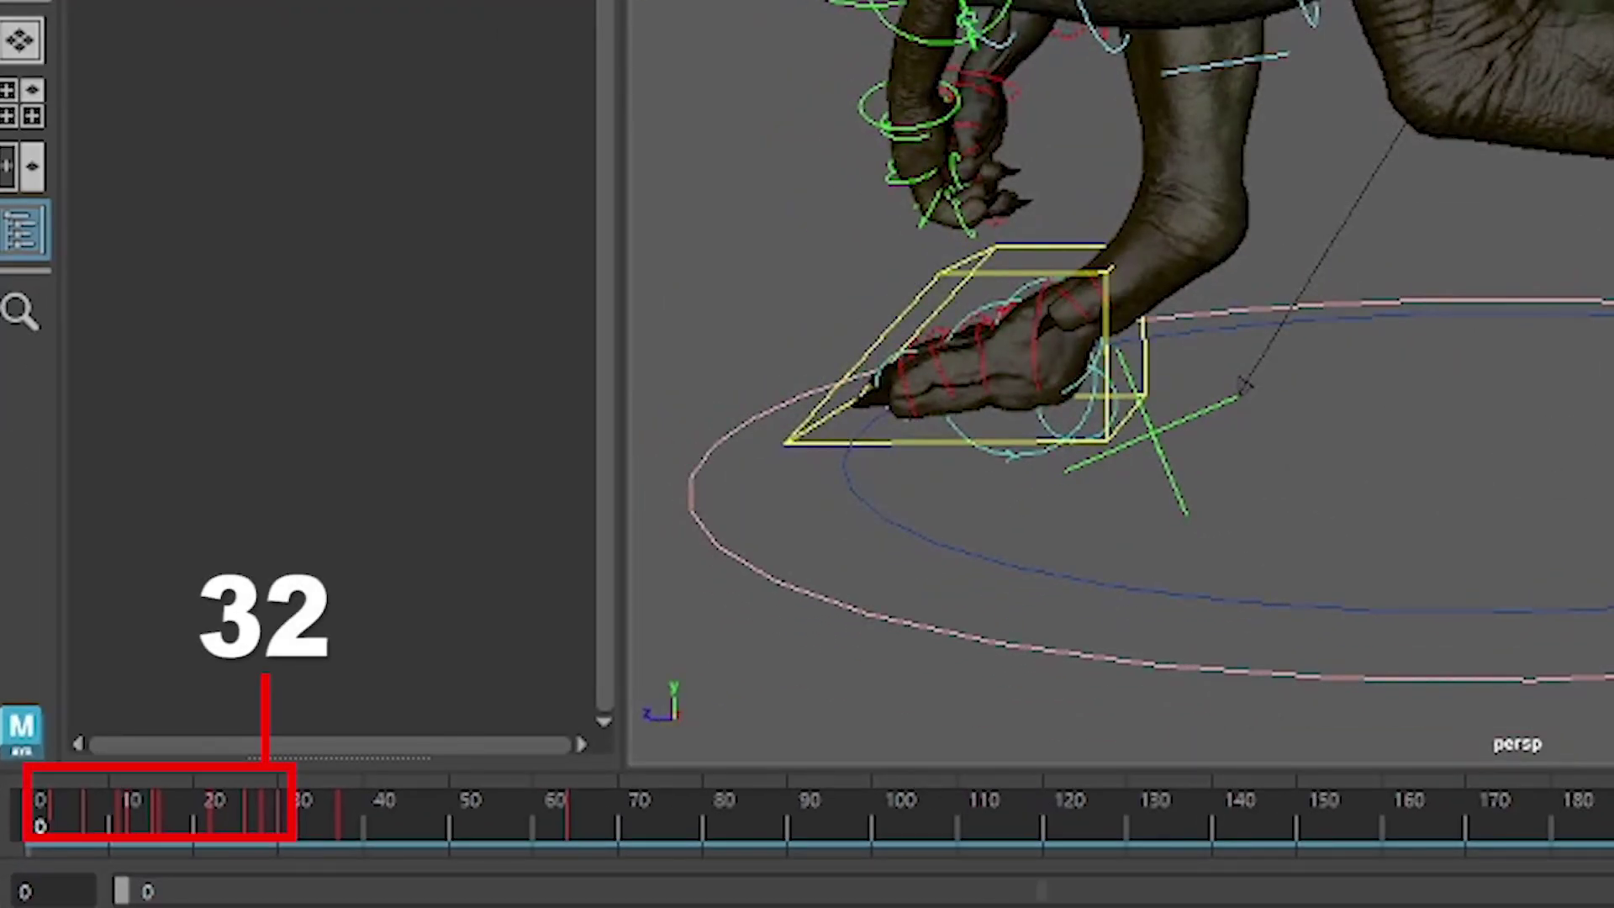
left_click_drag(1313, 429, 1274, 402, "alt")
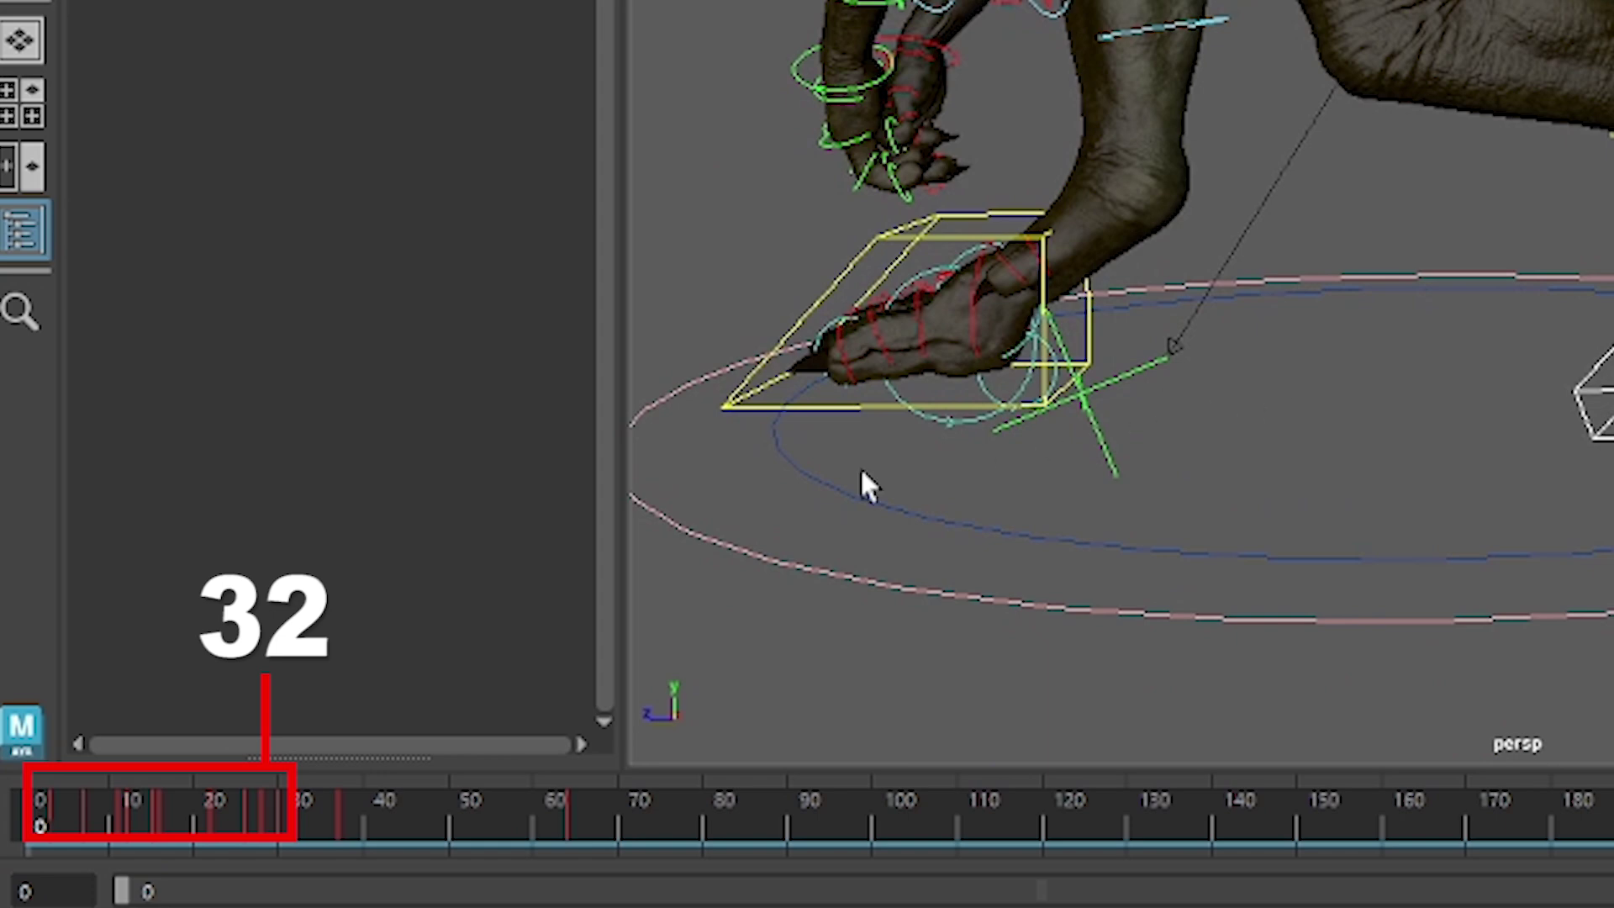
left_click_drag(25, 828, 417, 834)
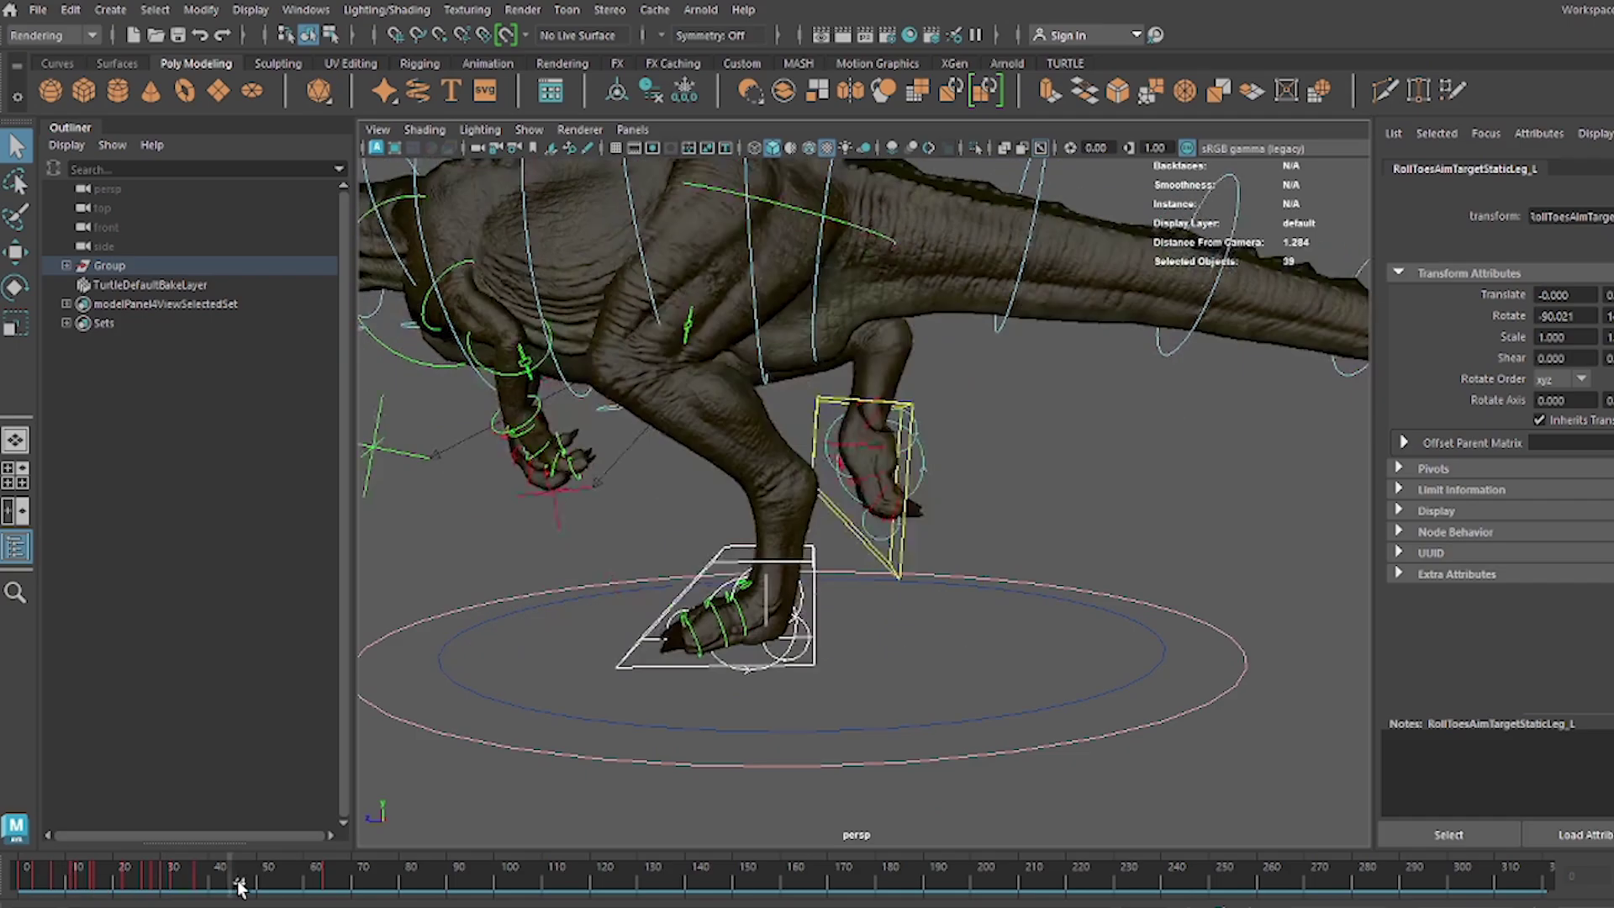
left_click_drag(240, 887, 18, 891)
scroll(808, 628, "up", 1)
scroll(808, 629, "down", 3)
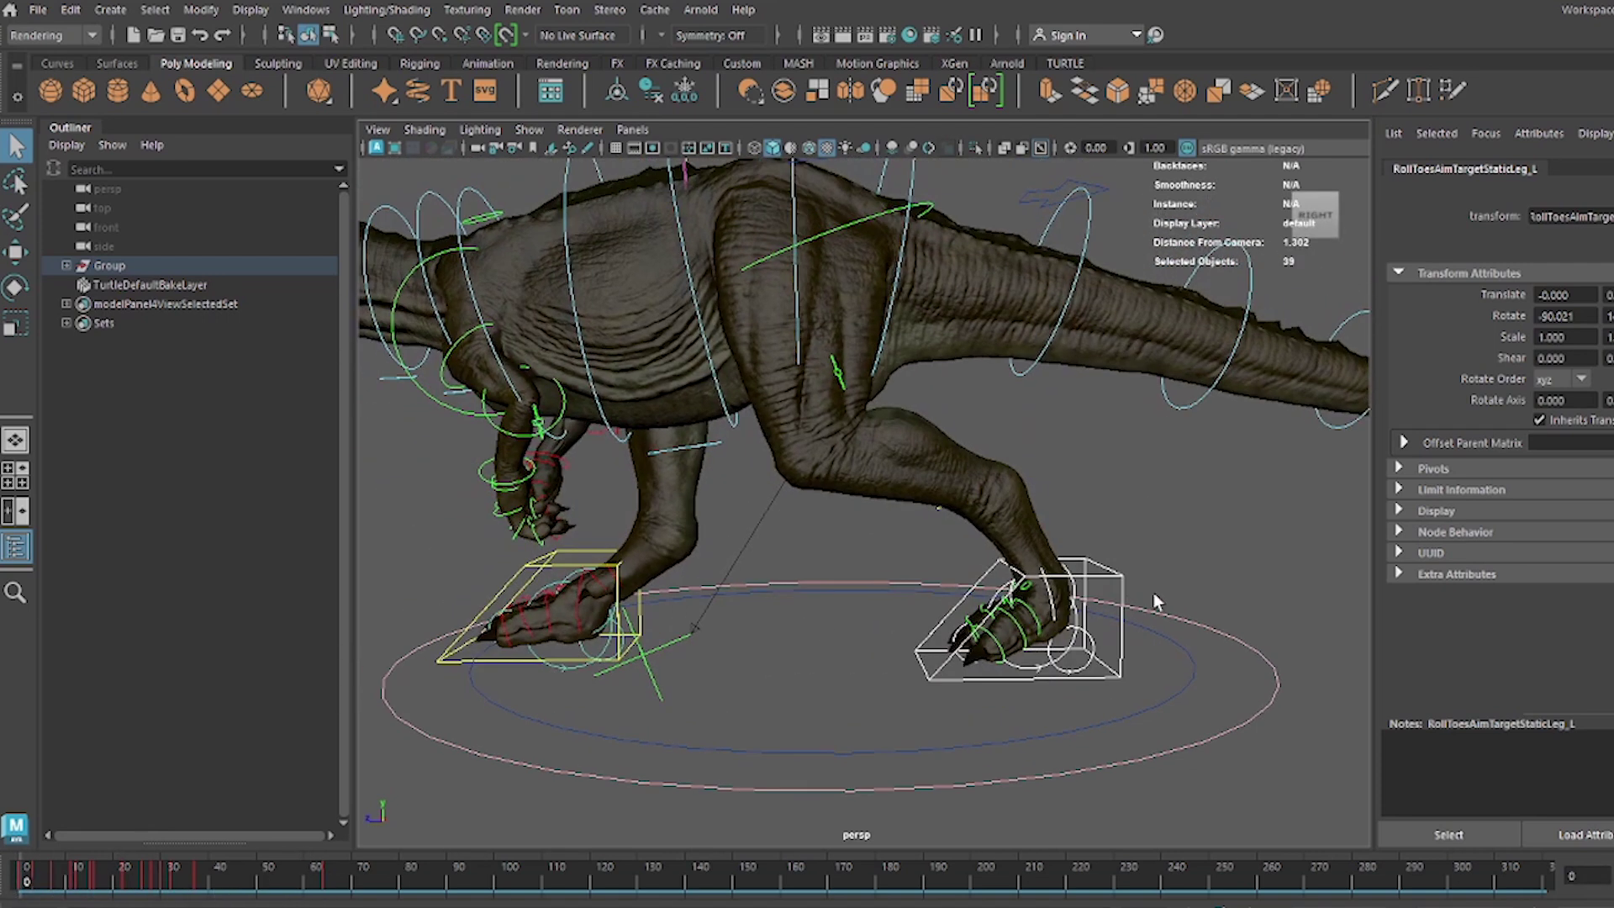
Open the Graph Editor and select all of the left leg's keys, framing their curves
left_click(305, 10)
mouse_move(472, 148)
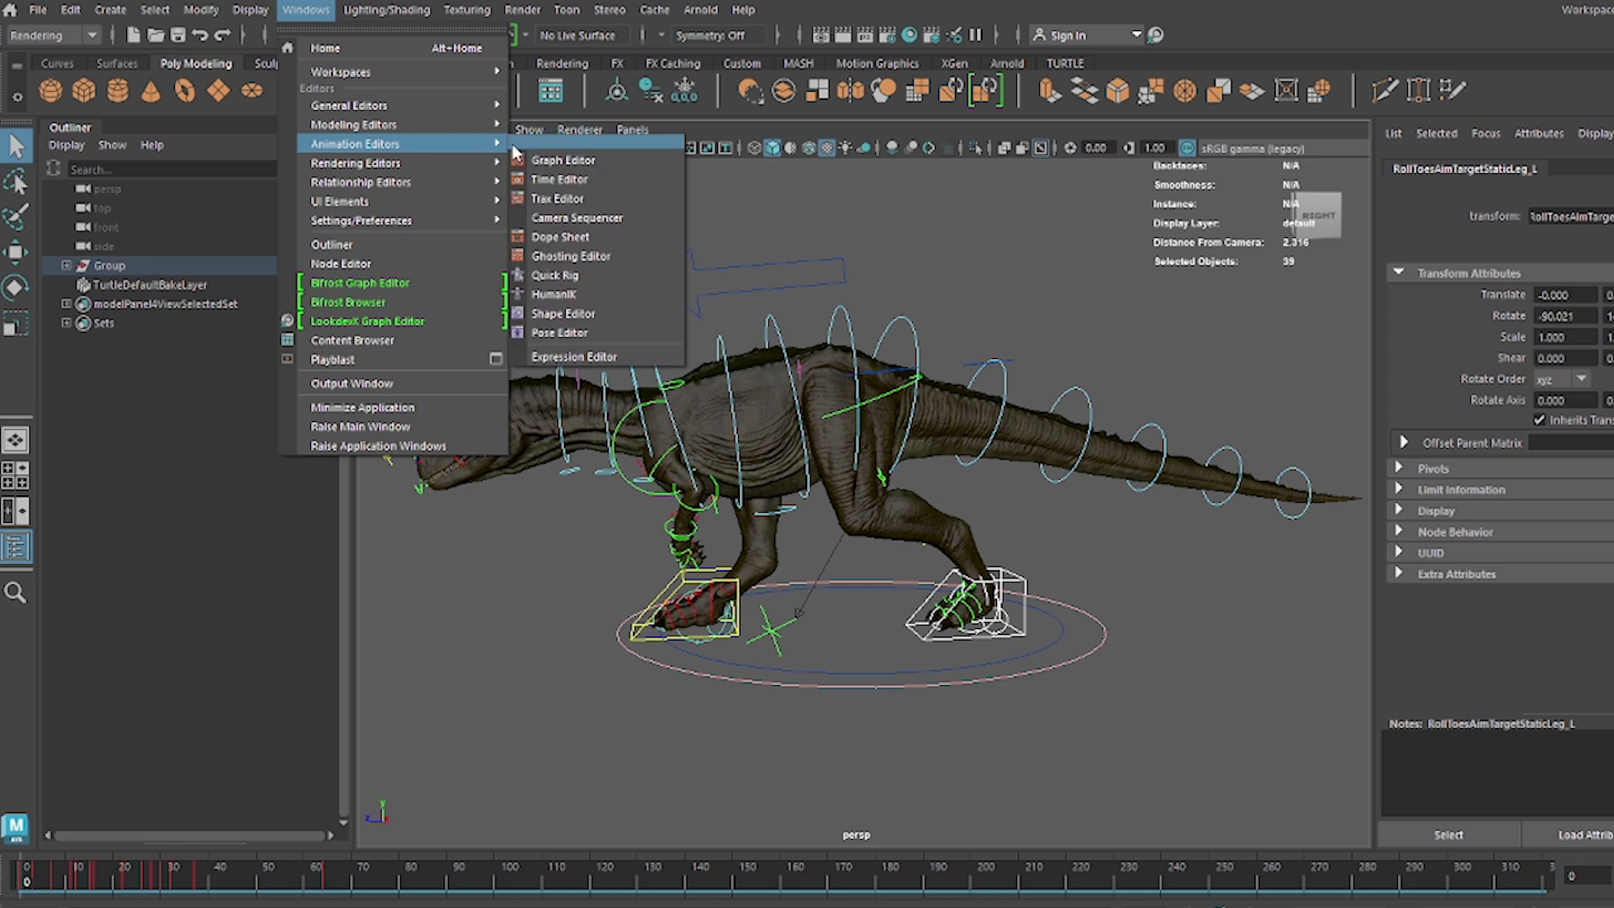
left_click(557, 156)
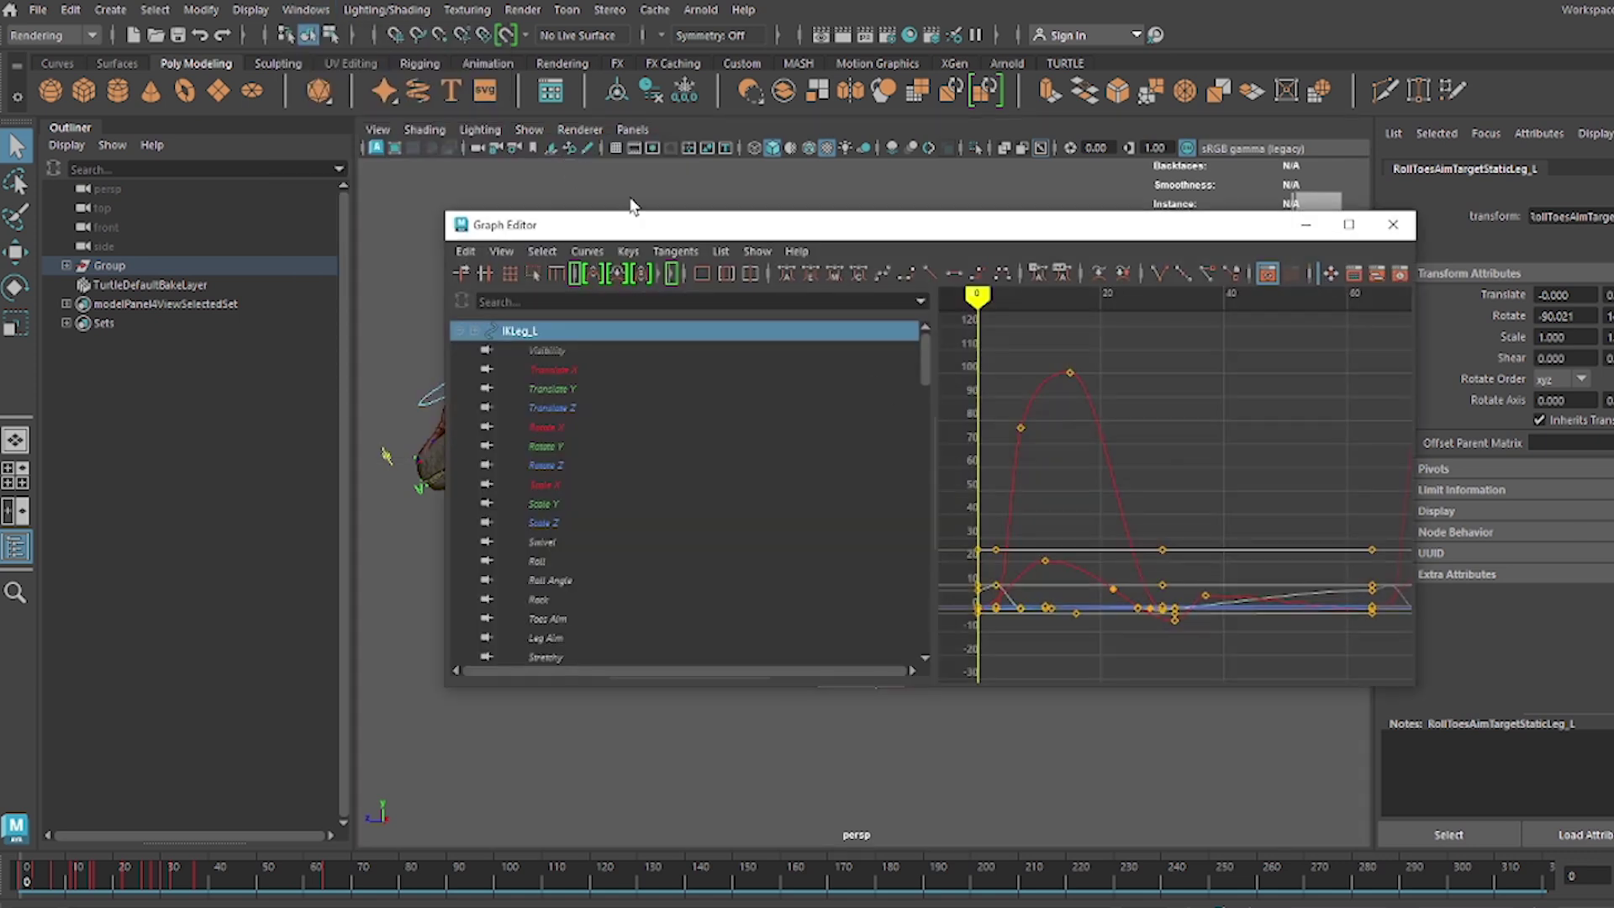
scroll(1215, 556, "down", 6)
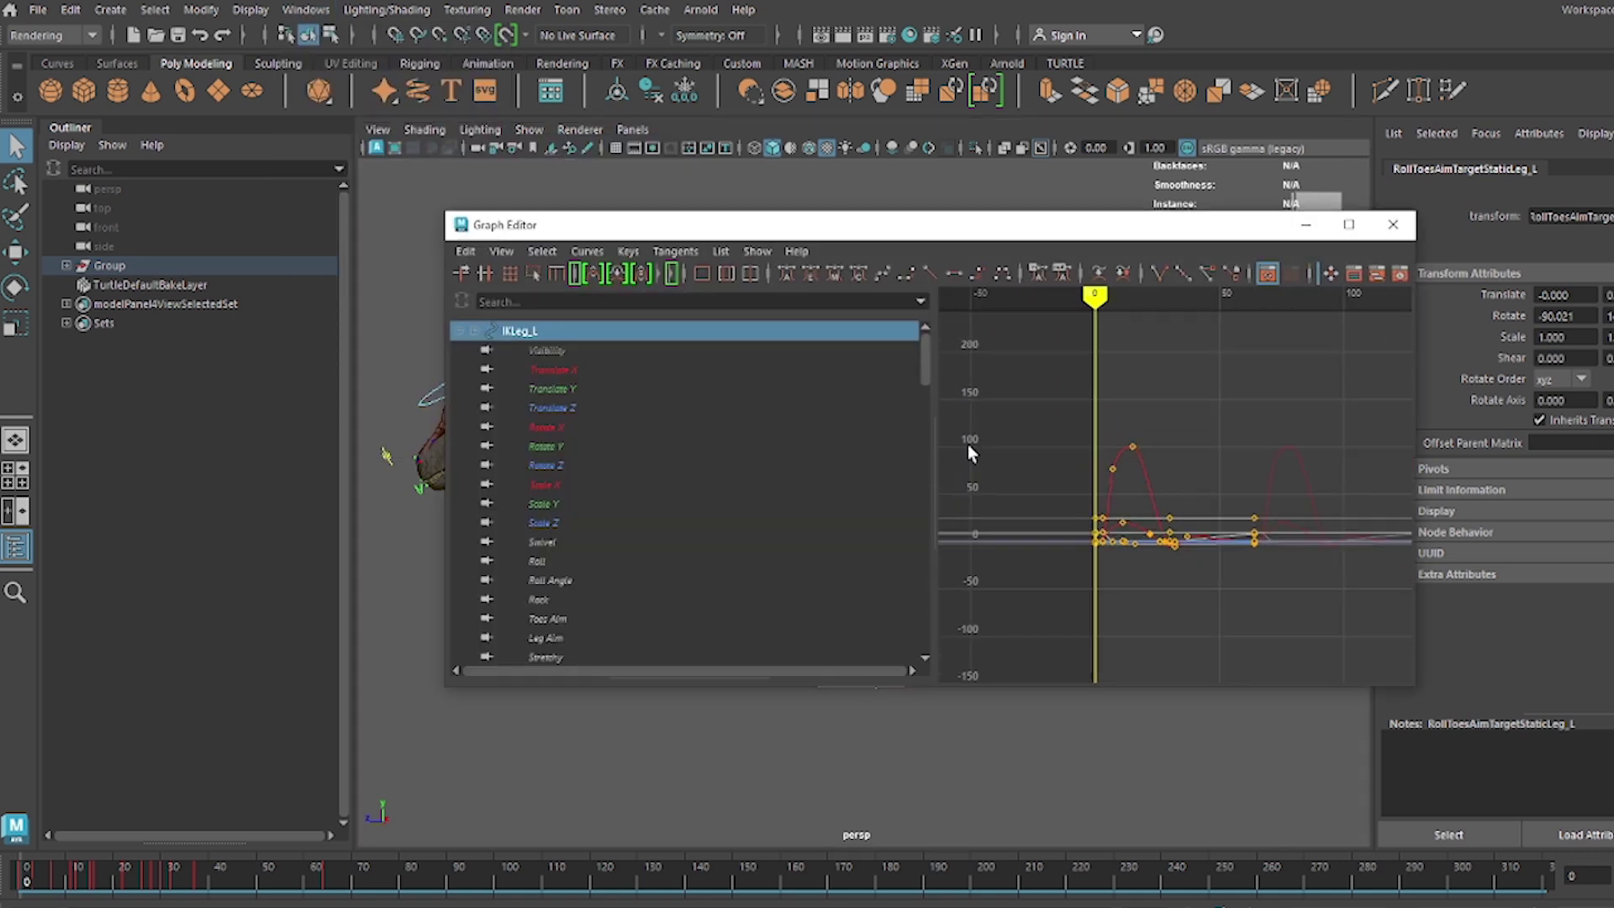
left_click_drag(1016, 415, 1342, 640)
key("f")
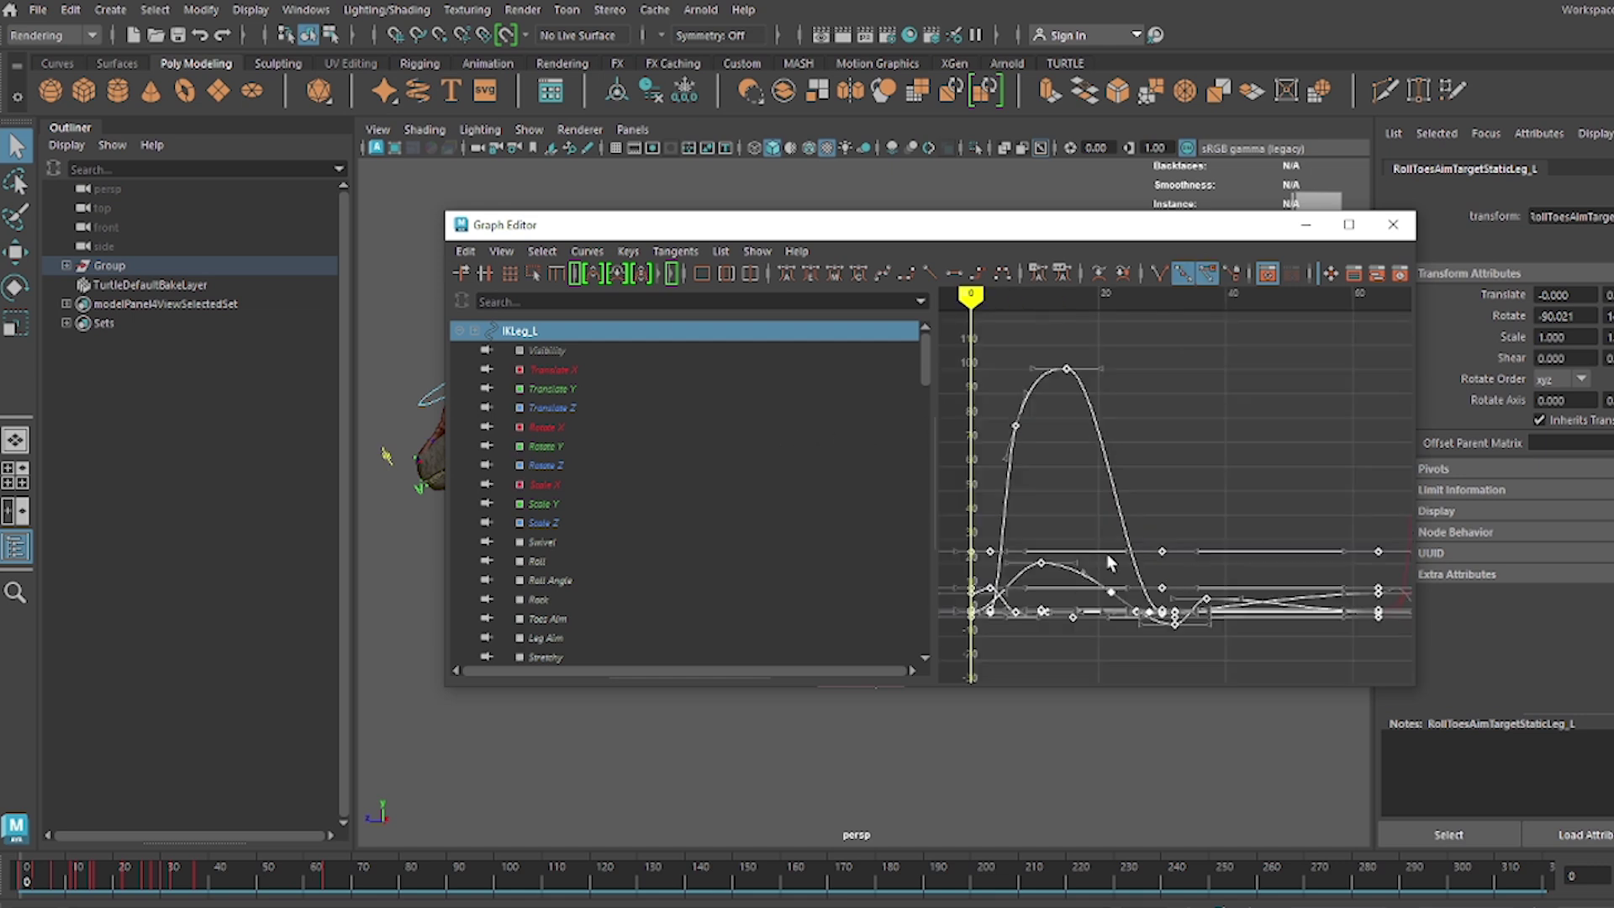
scroll(1160, 389, "down", 3)
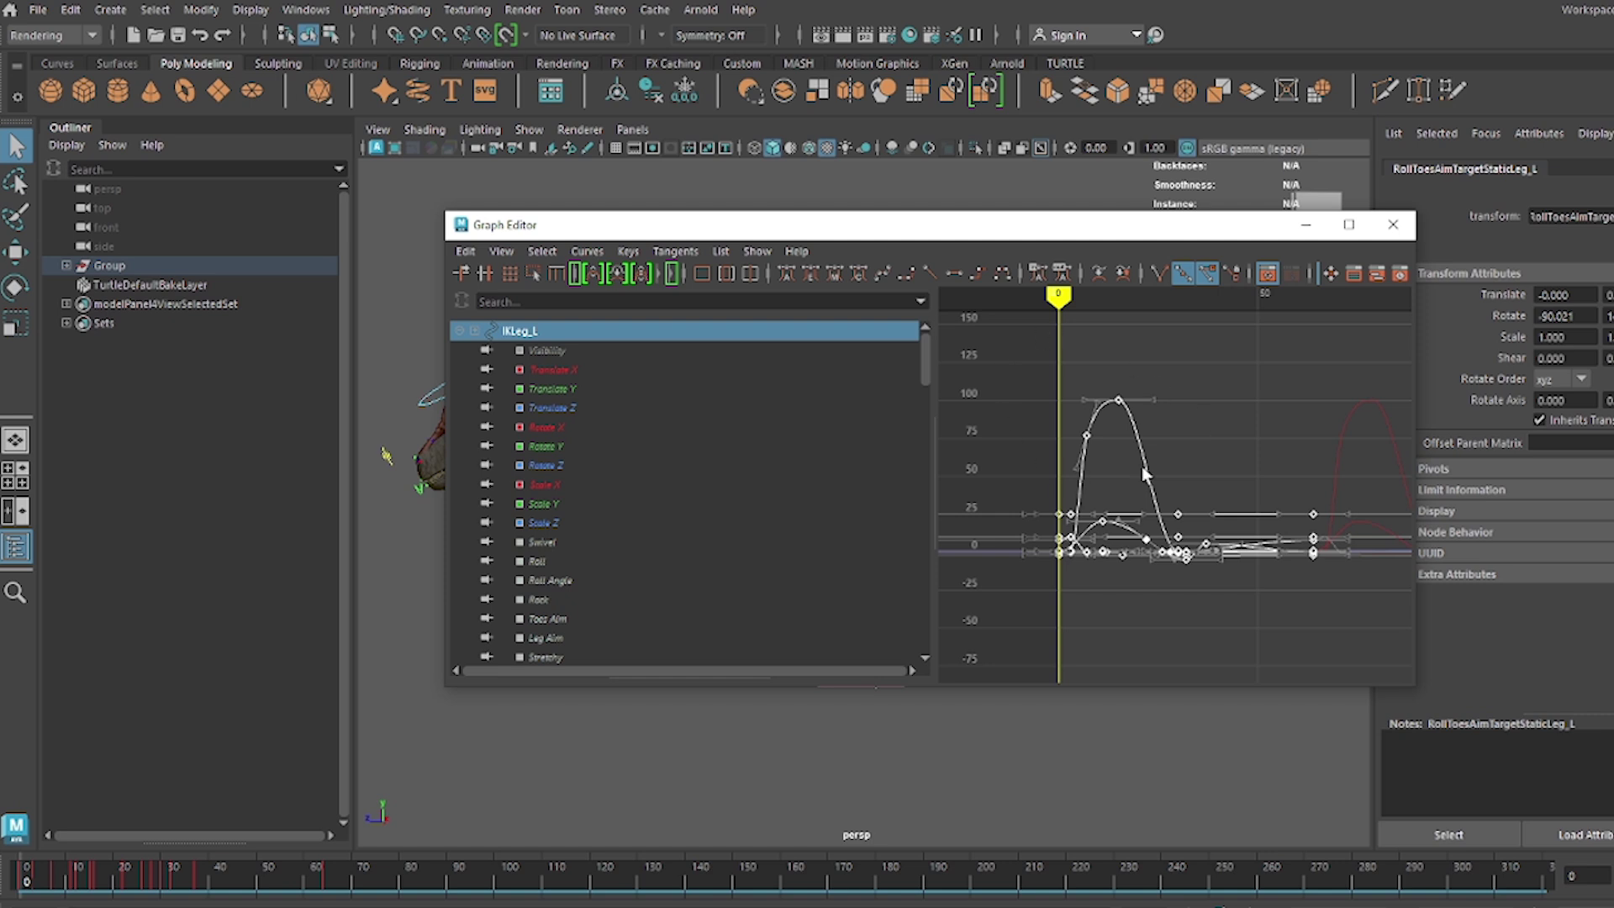
Try to reverse the left leg's keys by scaling them with a time scale of -1 about pivot 0
left_click_drag(1060, 299, 1058, 357)
left_click(465, 251)
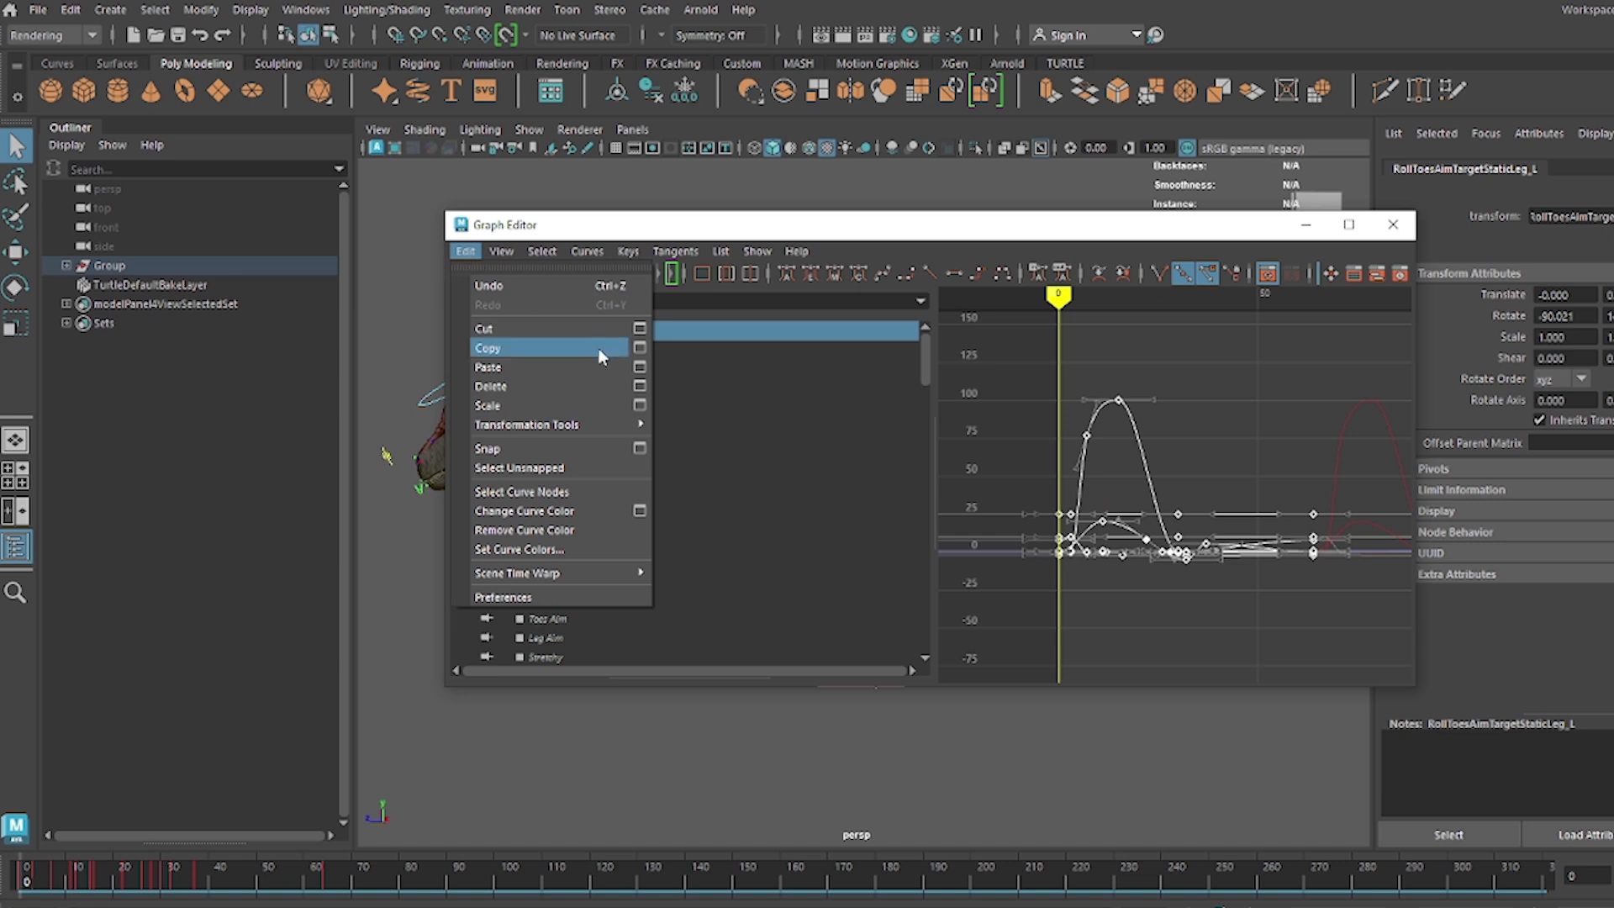
left_click(640, 406)
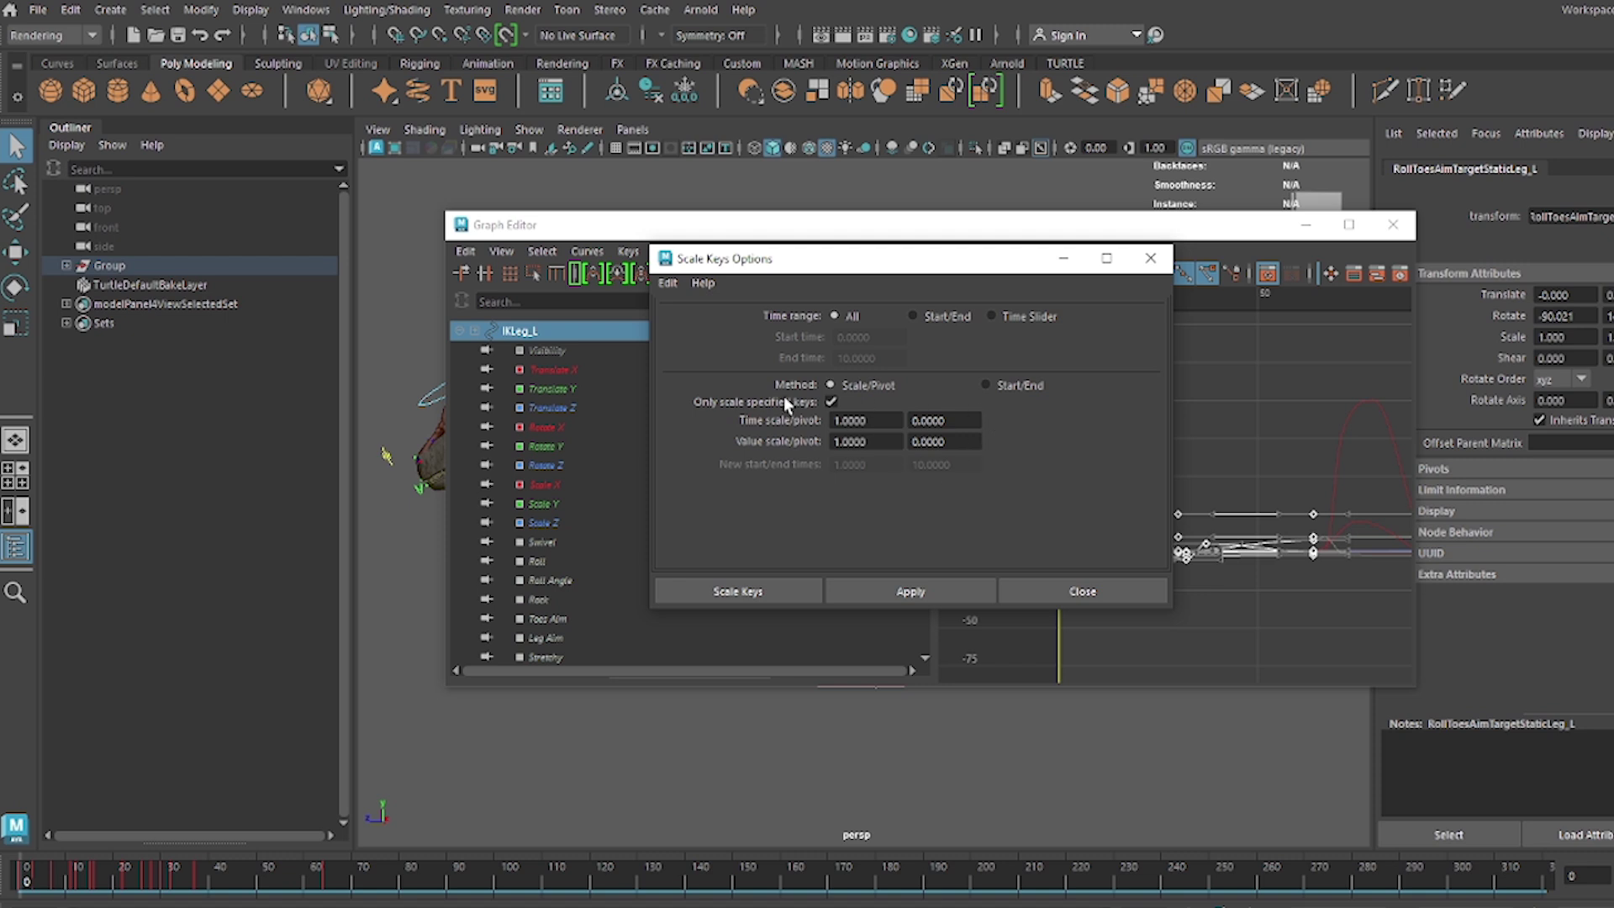
left_click_drag(876, 419, 793, 421)
type("-1")
key("Return")
left_click(784, 587)
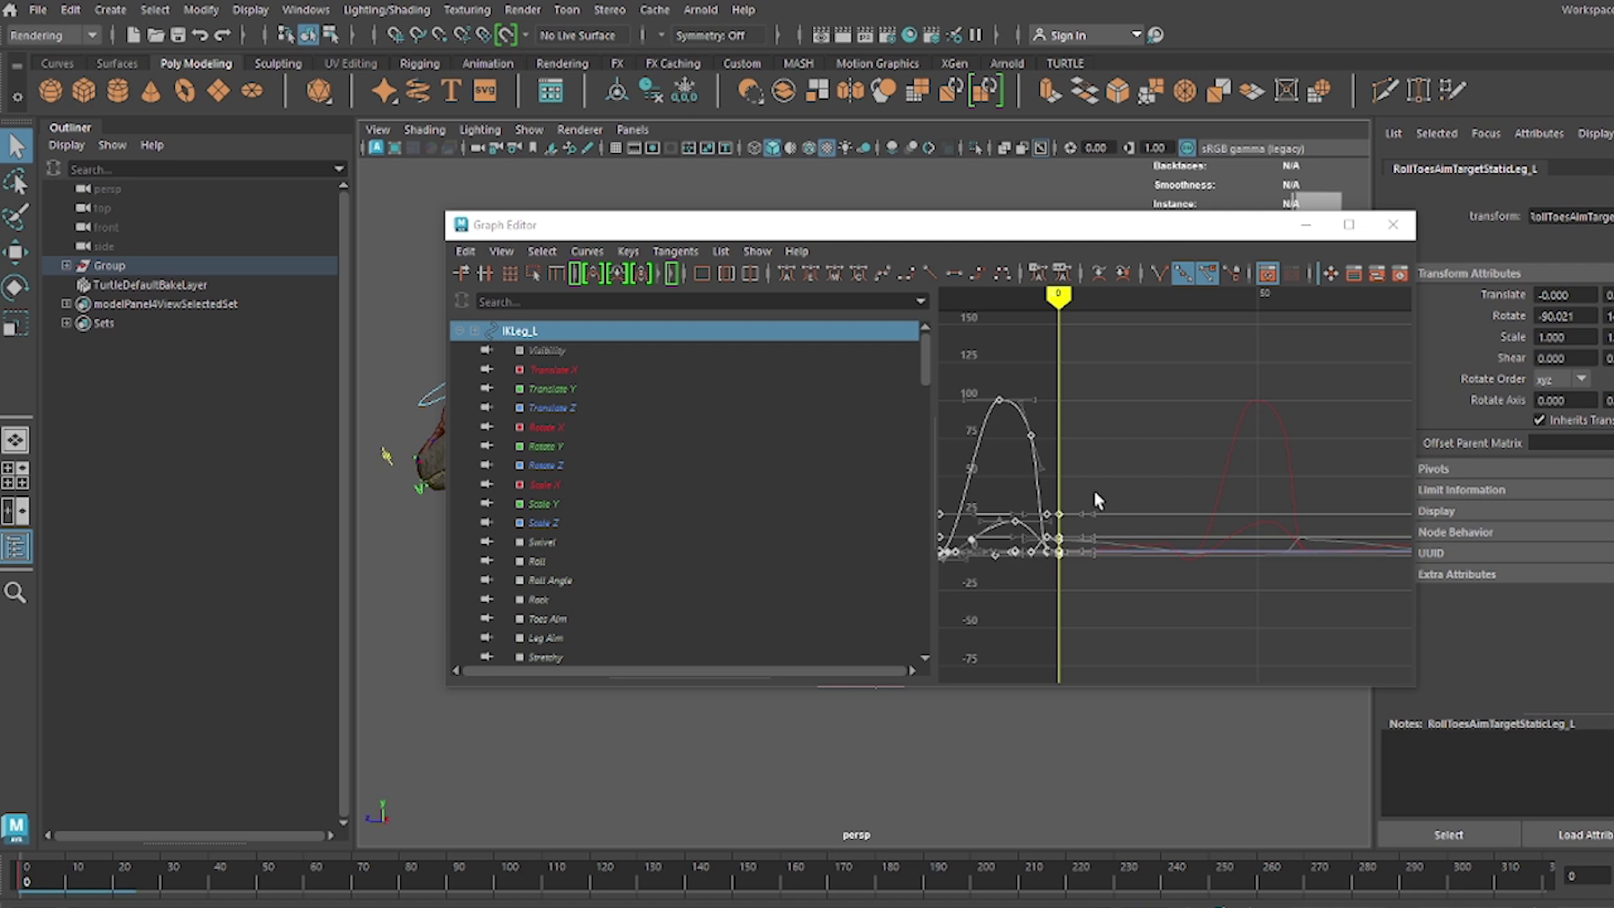
Try to shift the reversed left leg keys forward in time past frame 0 in the Graph Editor
scroll(1099, 445, "down", 2)
mouse_move(1154, 240)
left_mouse_down()
mouse_move(759, 166)
mouse_move(532, 190)
left_mouse_up()
left_click(34, 880)
mouse_move(34, 880)
left_mouse_down()
mouse_move(250, 885)
mouse_move(20, 882)
left_mouse_up()
middle_click_drag(611, 492, 742, 484, "alt")
left_click_drag(615, 175, 958, 190)
scroll(1001, 479, "up", 3)
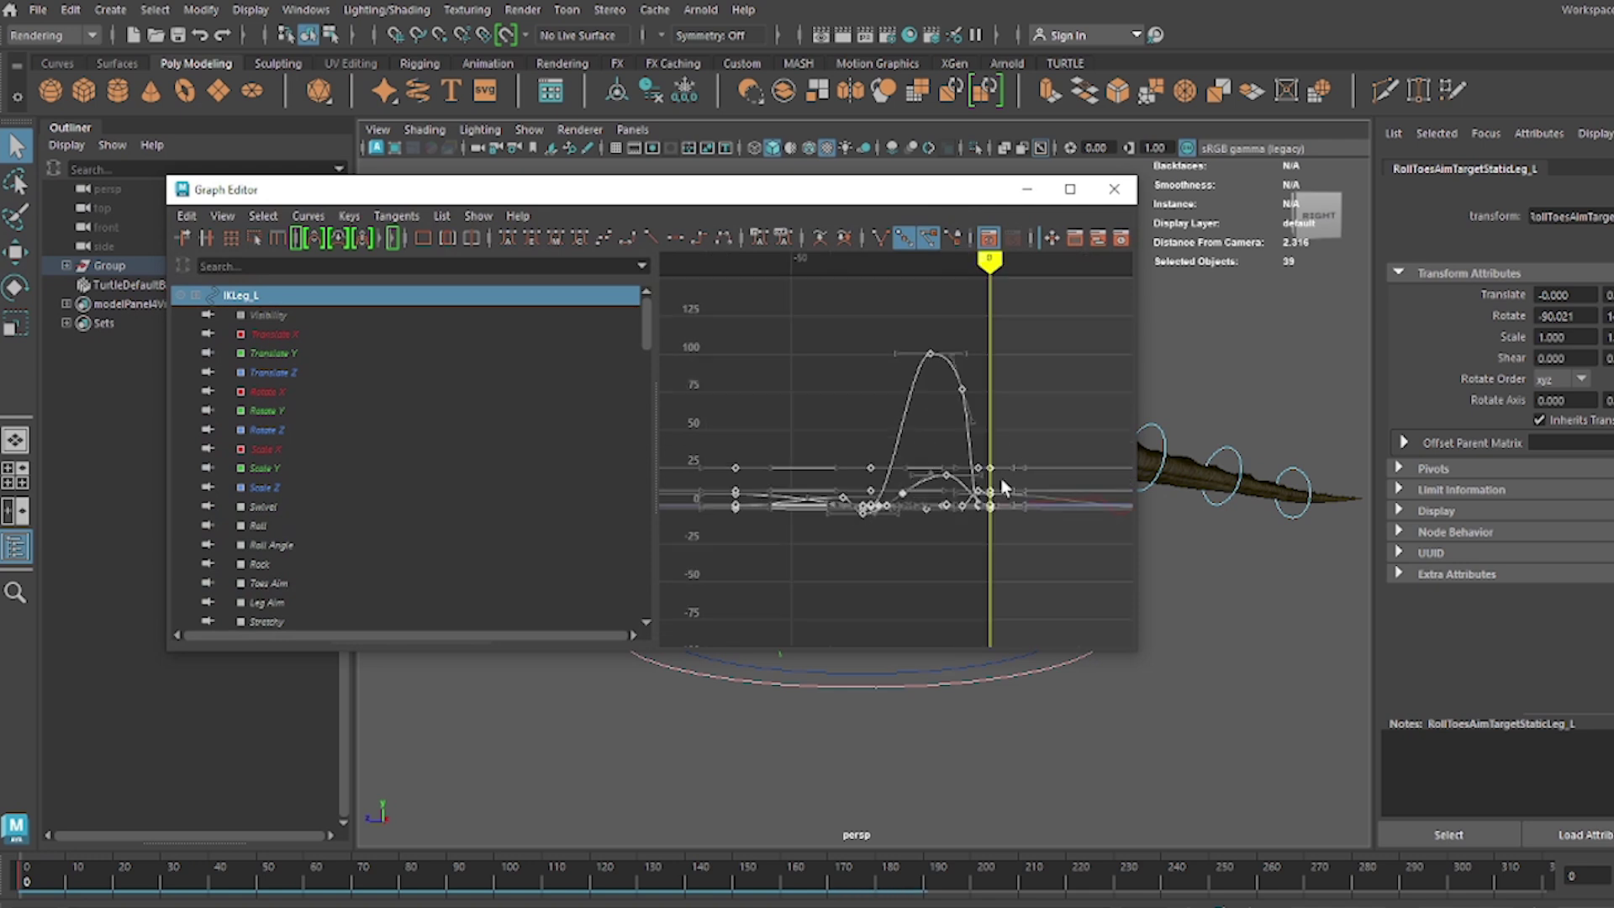
middle_click_drag(1013, 507, 1087, 498, "alt")
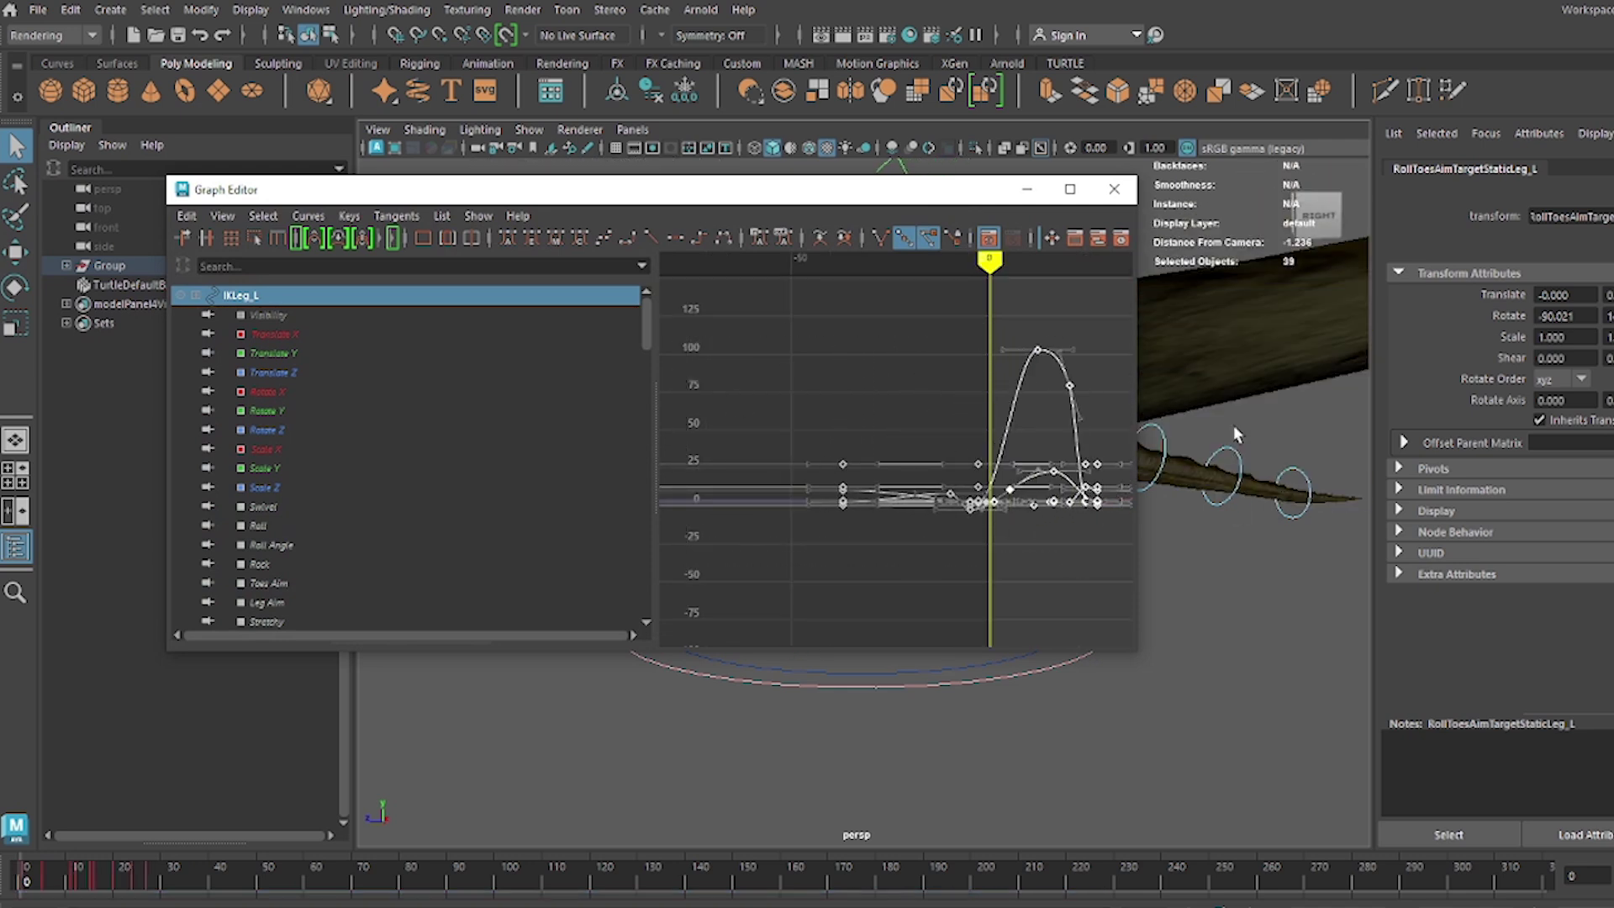
Undo the key shift and the time reversal of the left leg's keys
left_click_drag(958, 196, 438, 179)
scroll(1028, 393, "down", 3)
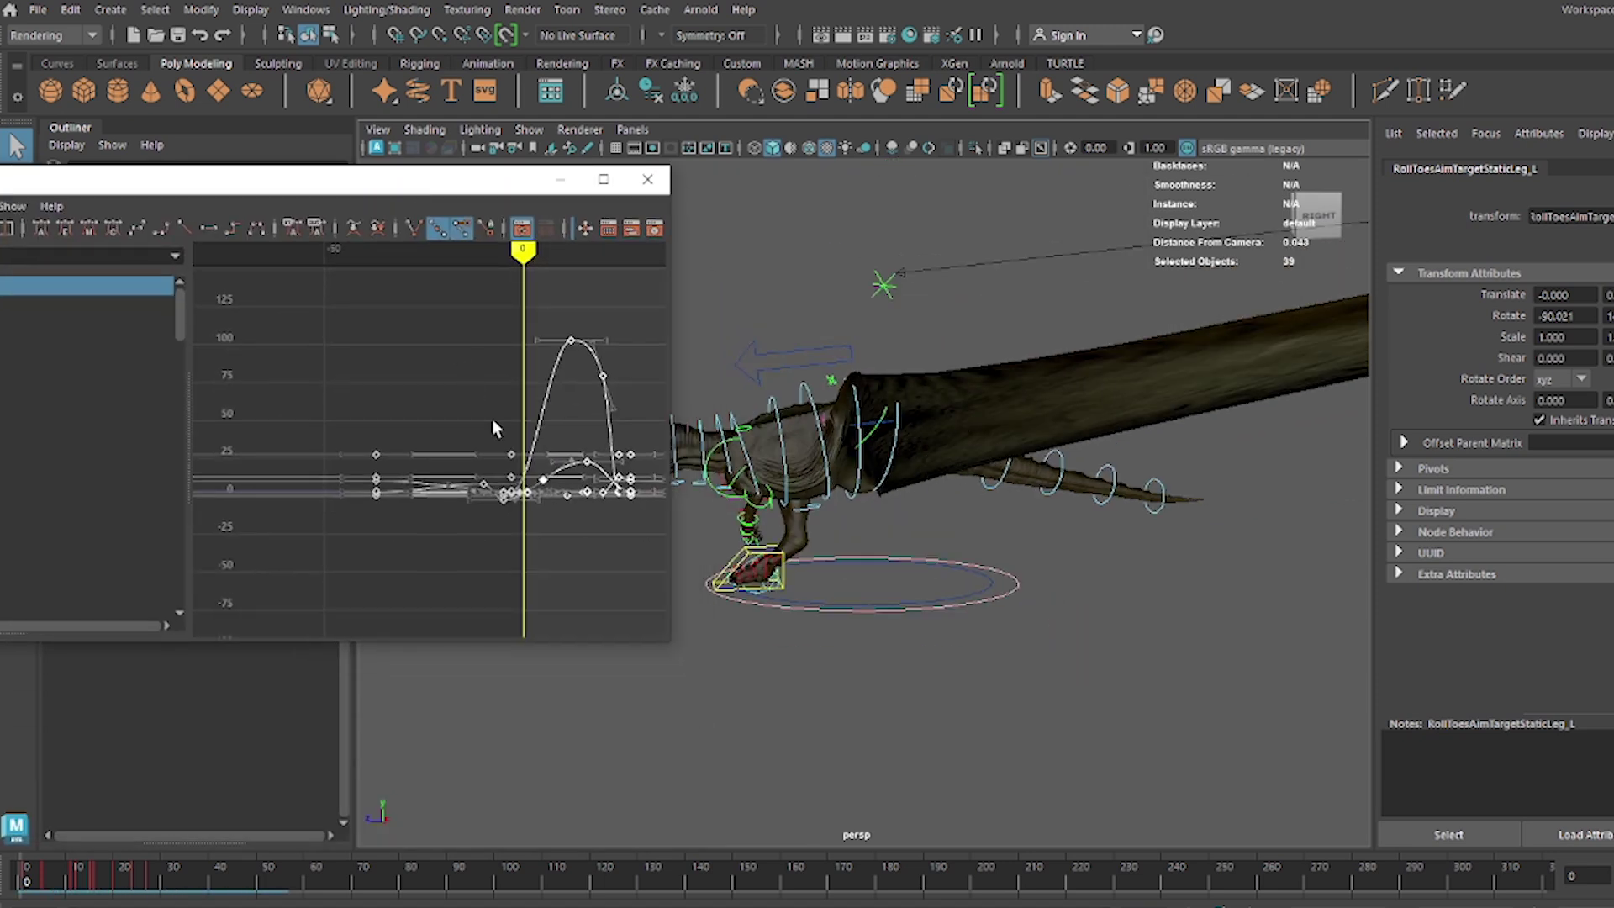
key("ctrl+z")
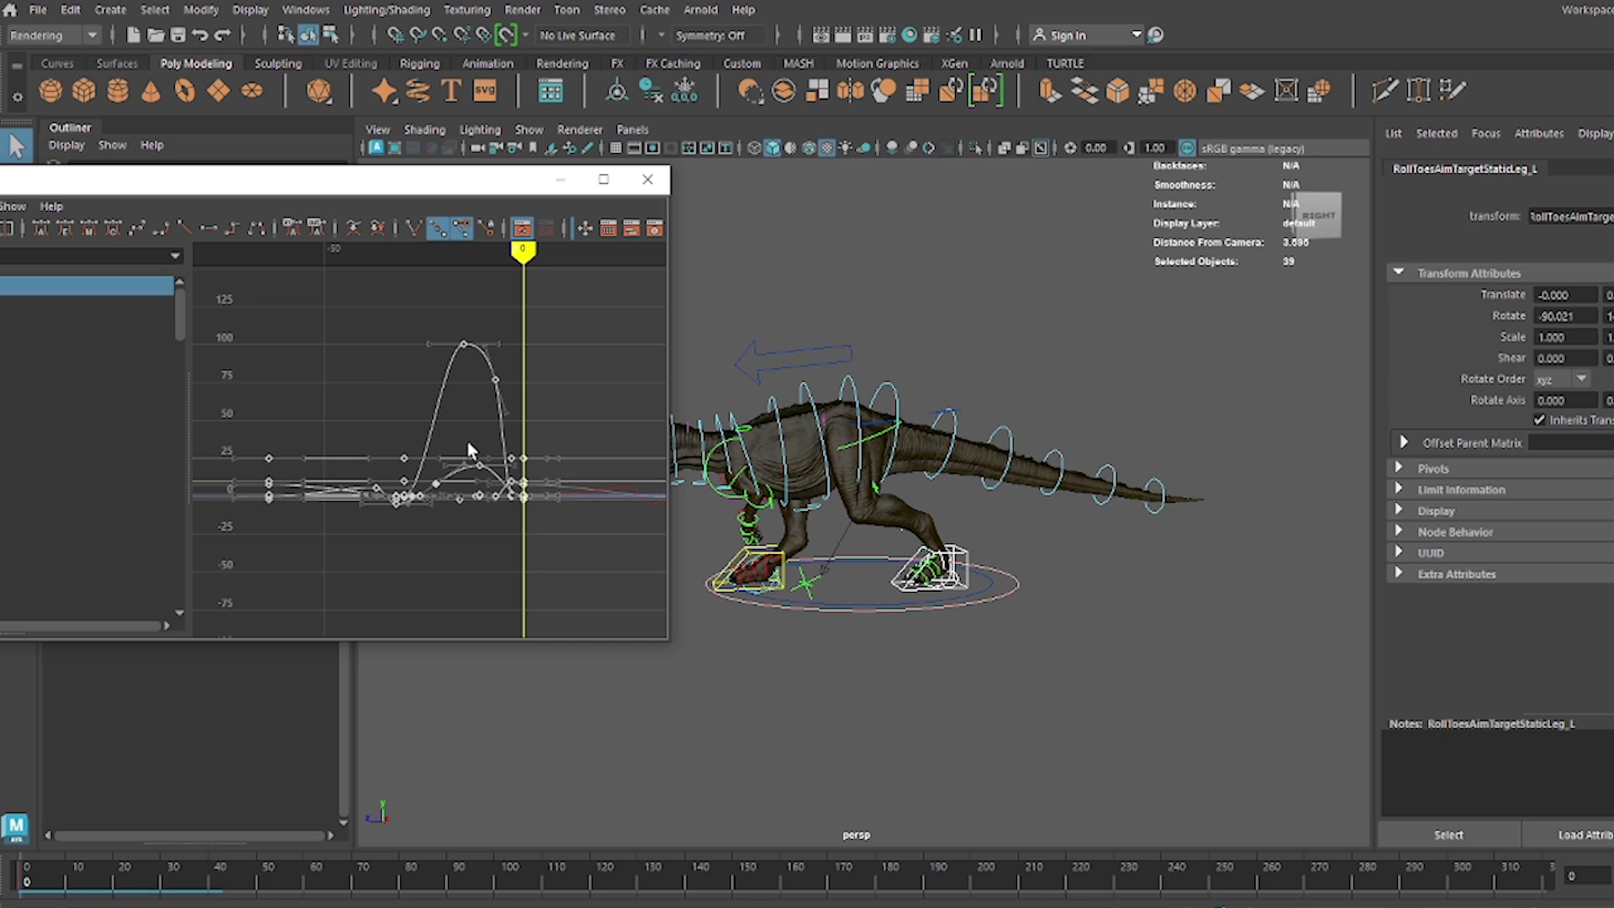
left_click_drag(392, 179, 1181, 27)
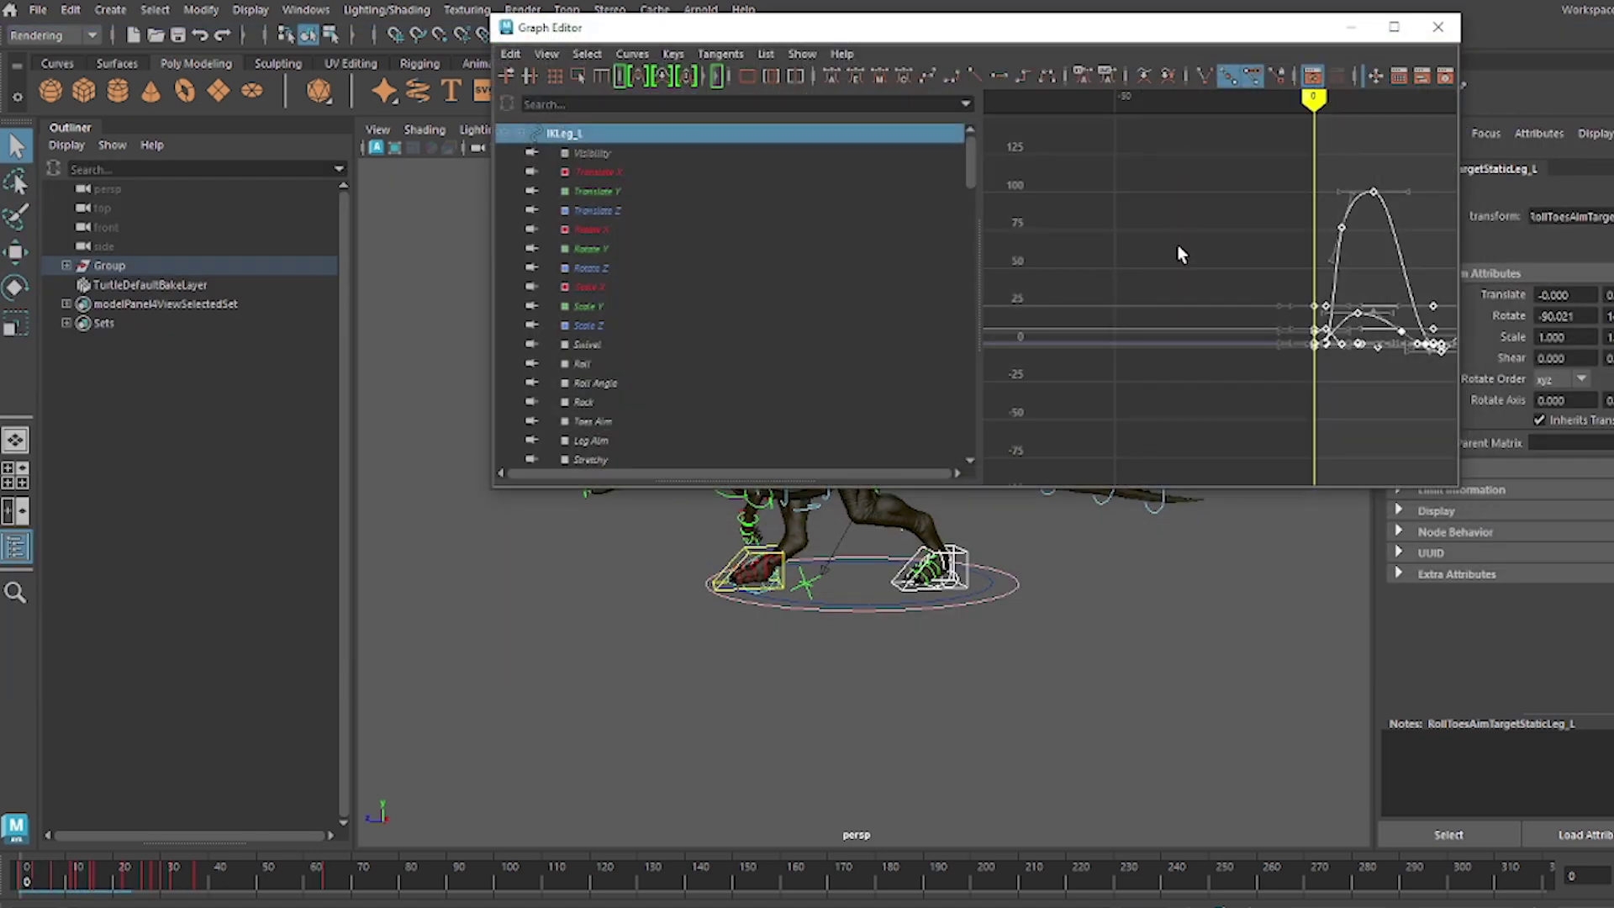
Reselect all the left leg's keys, scale them with a time scale of -1 and time pivot 32, and minimize the Graph Editor
left_click(1177, 248)
middle_click_drag(1402, 324, 1103, 326, "alt")
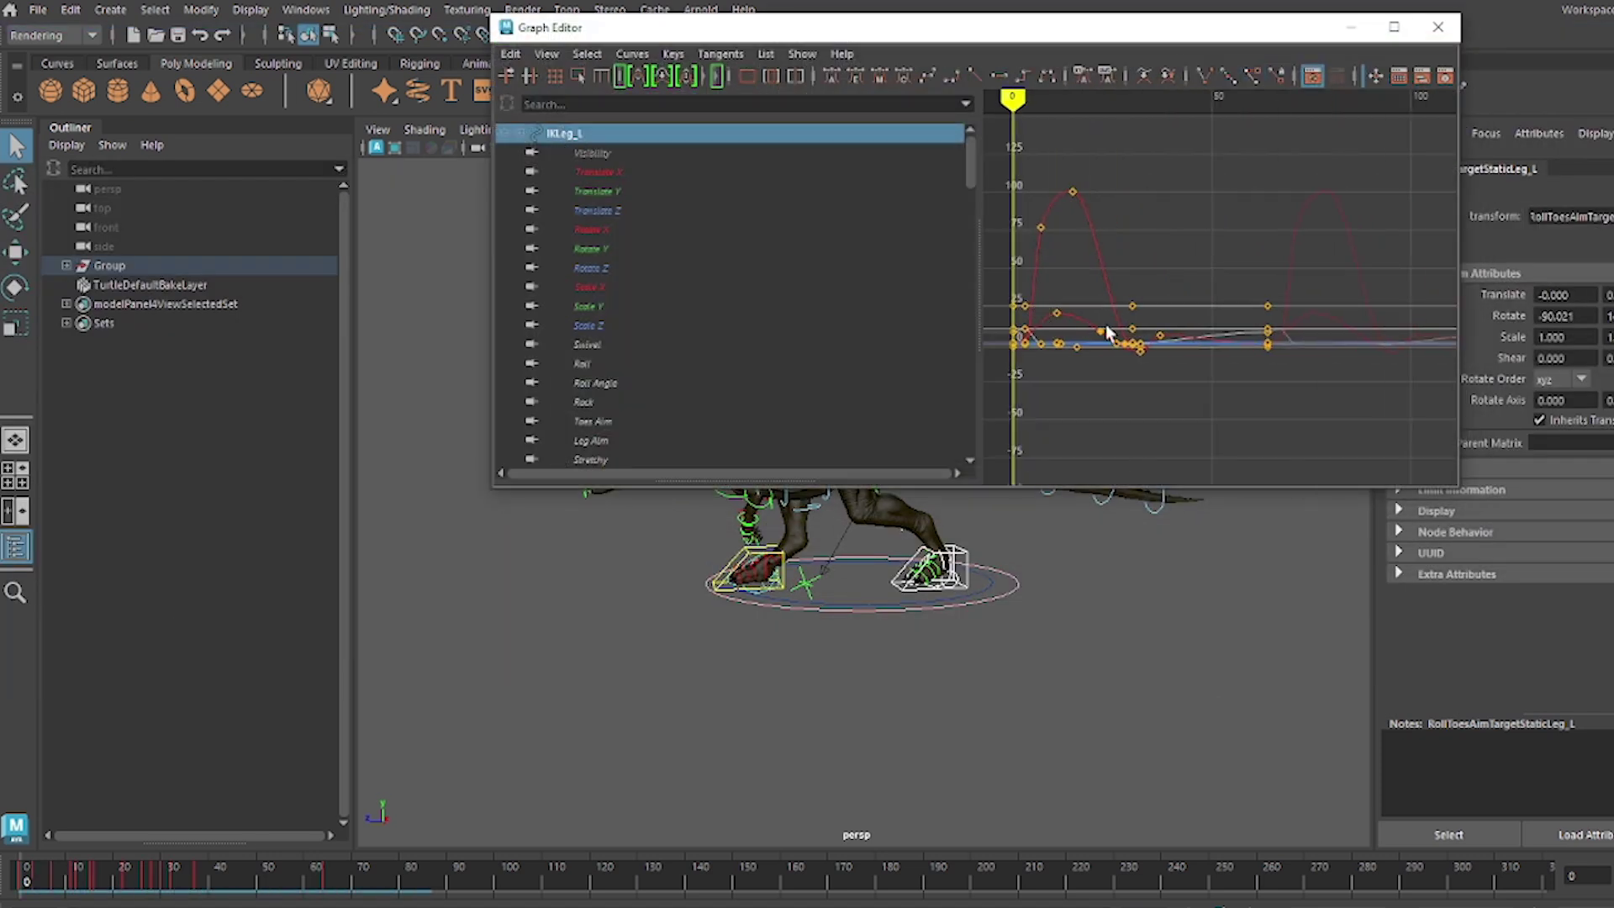
scroll(1165, 329, "down", 5)
left_click_drag(1091, 226, 1313, 370)
left_click(511, 53)
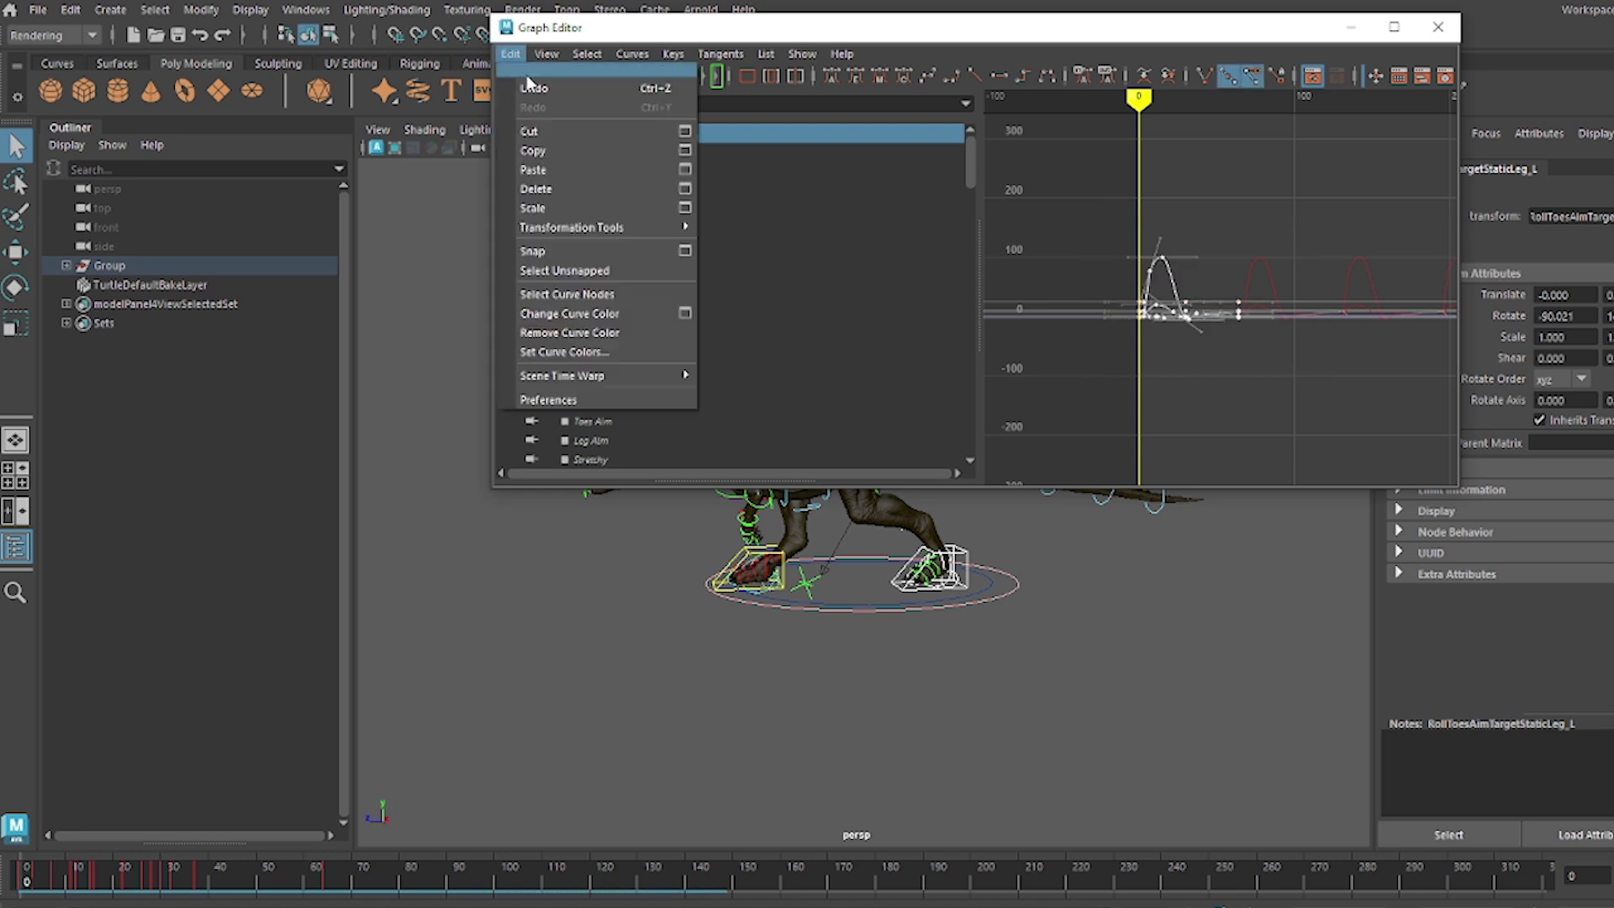
left_click(685, 208)
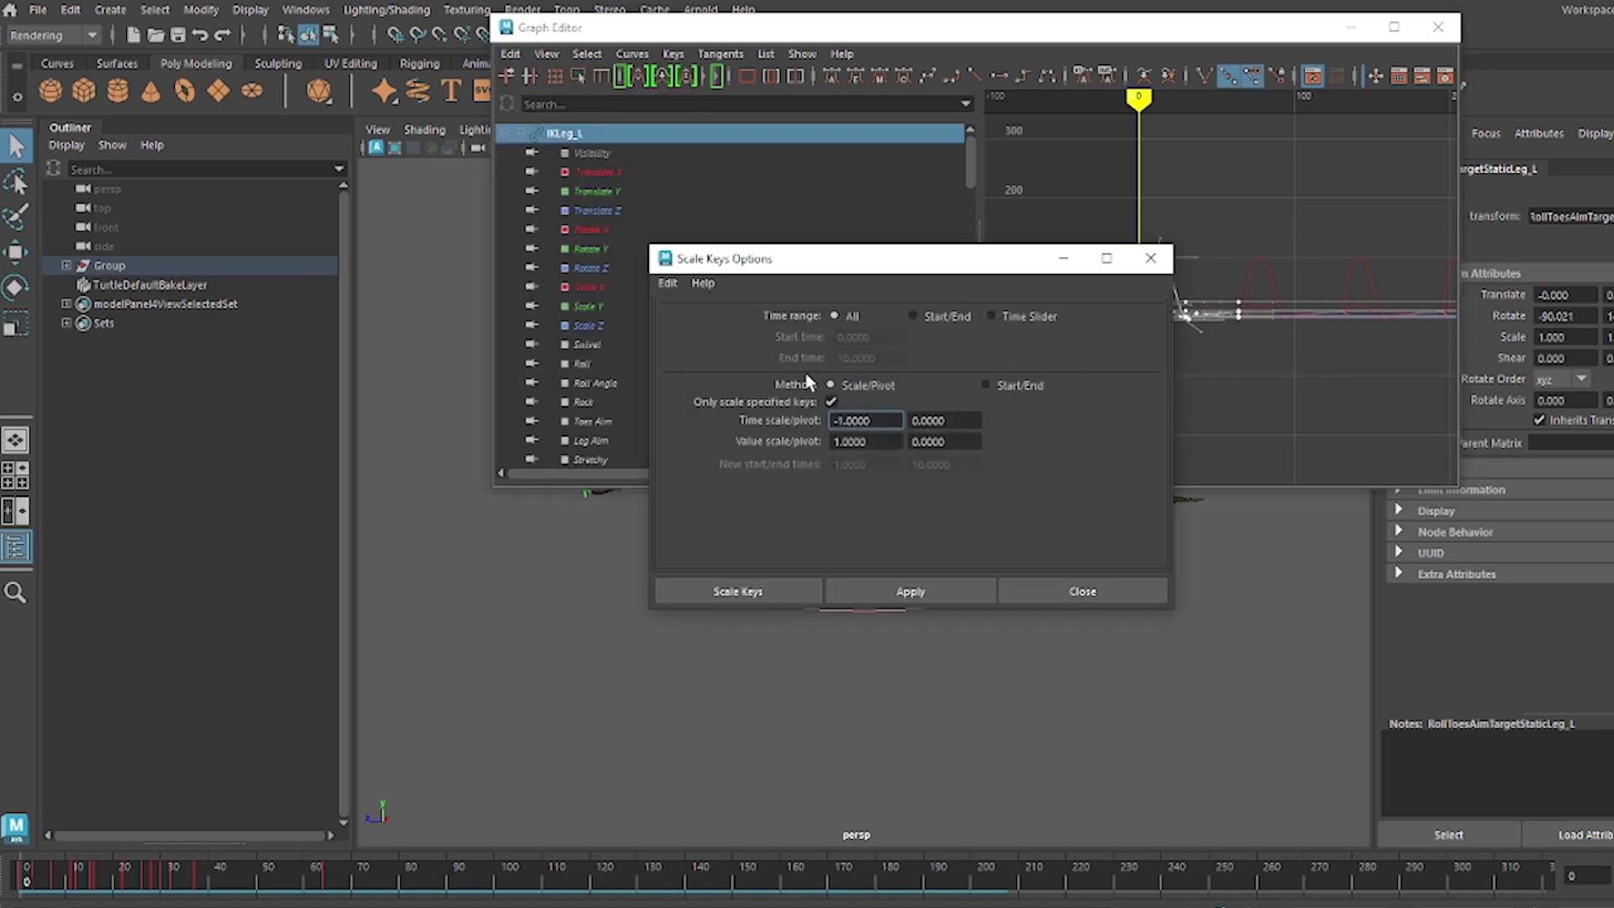
key("Tab")
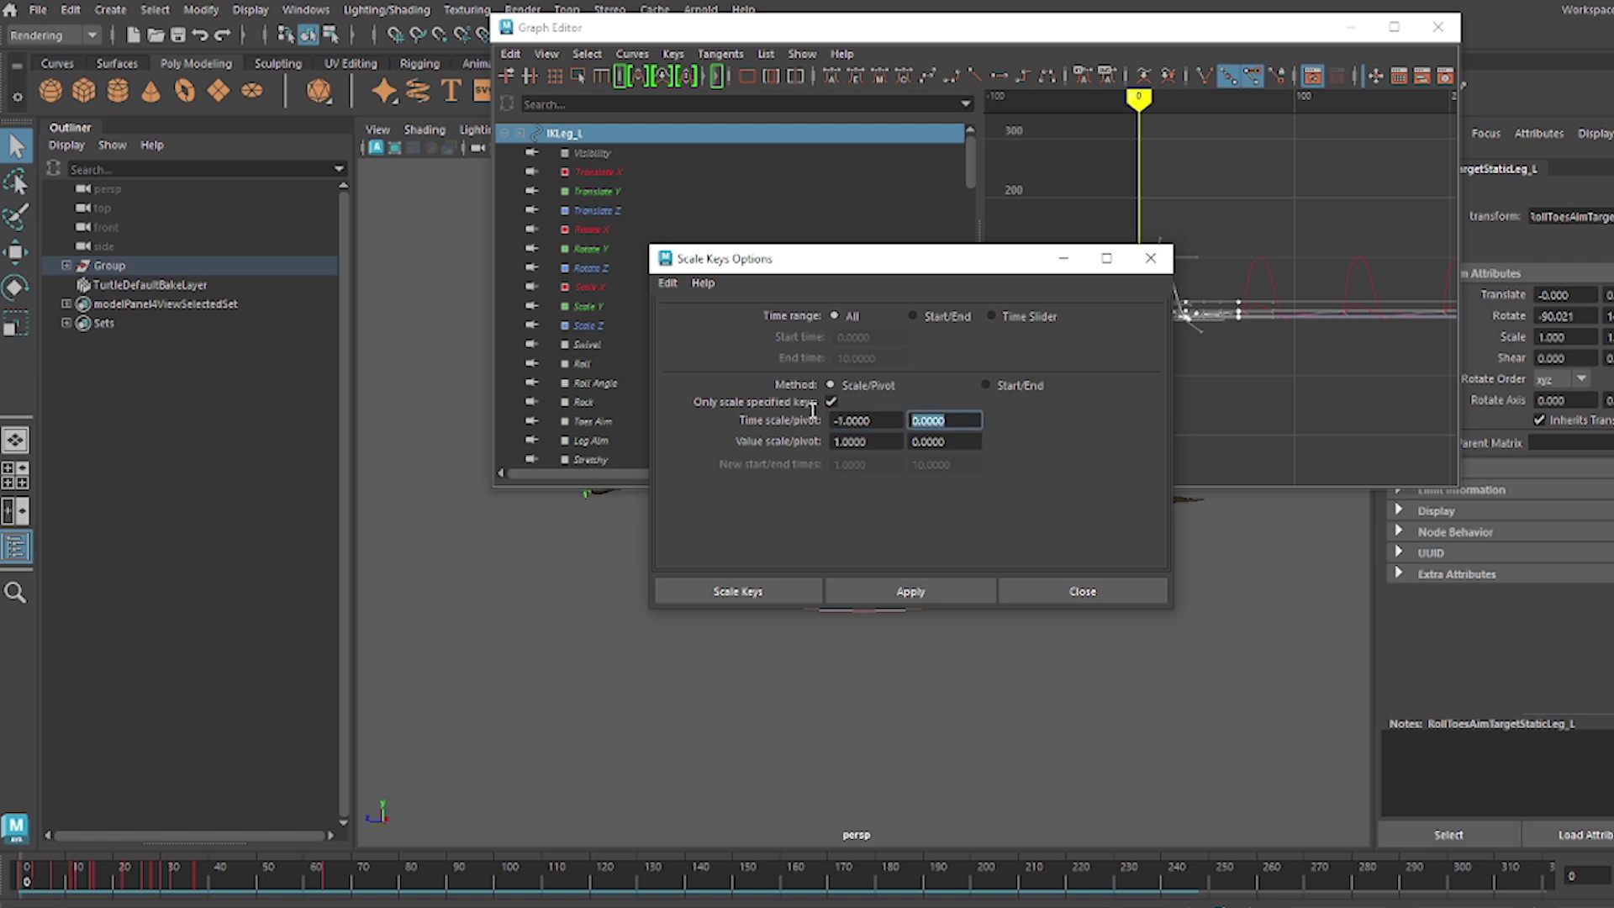
type("32")
key("Return")
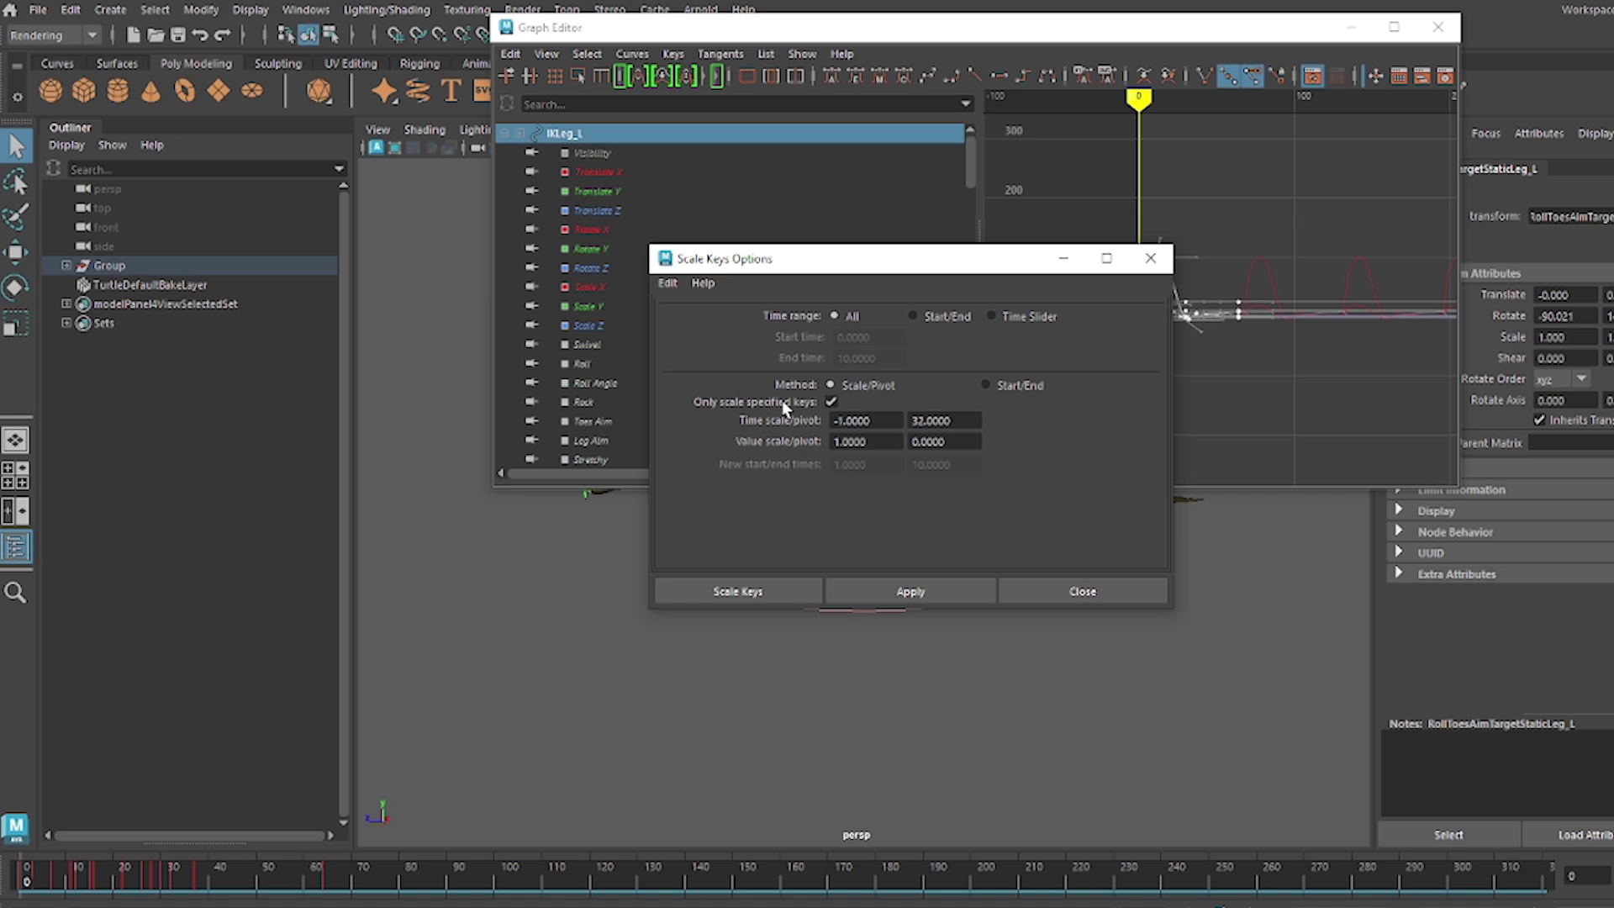
left_click(753, 592)
left_click_drag(1307, 29, 1117, 79)
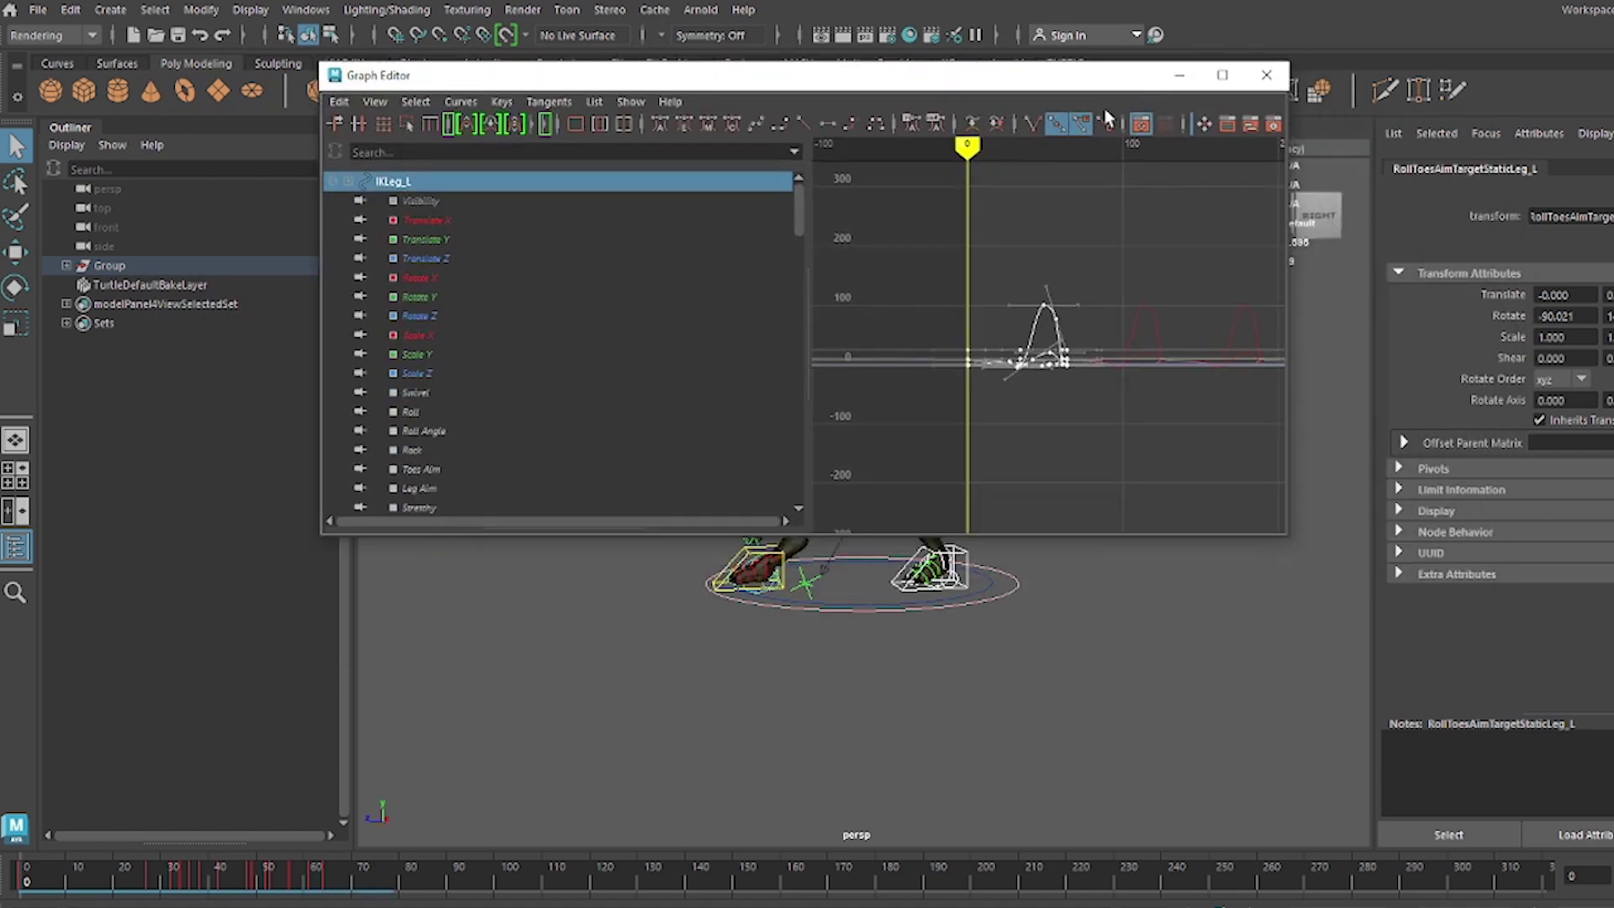
left_click(1181, 78)
Select the right foot's IK control together with its whole hierarchy
mouse_move(30, 887)
left_mouse_down()
mouse_move(391, 892)
mouse_move(649, 850)
mouse_move(19, 875)
left_mouse_up()
scroll(834, 622, "up", 7)
middle_click_drag(727, 594, 833, 593, "alt")
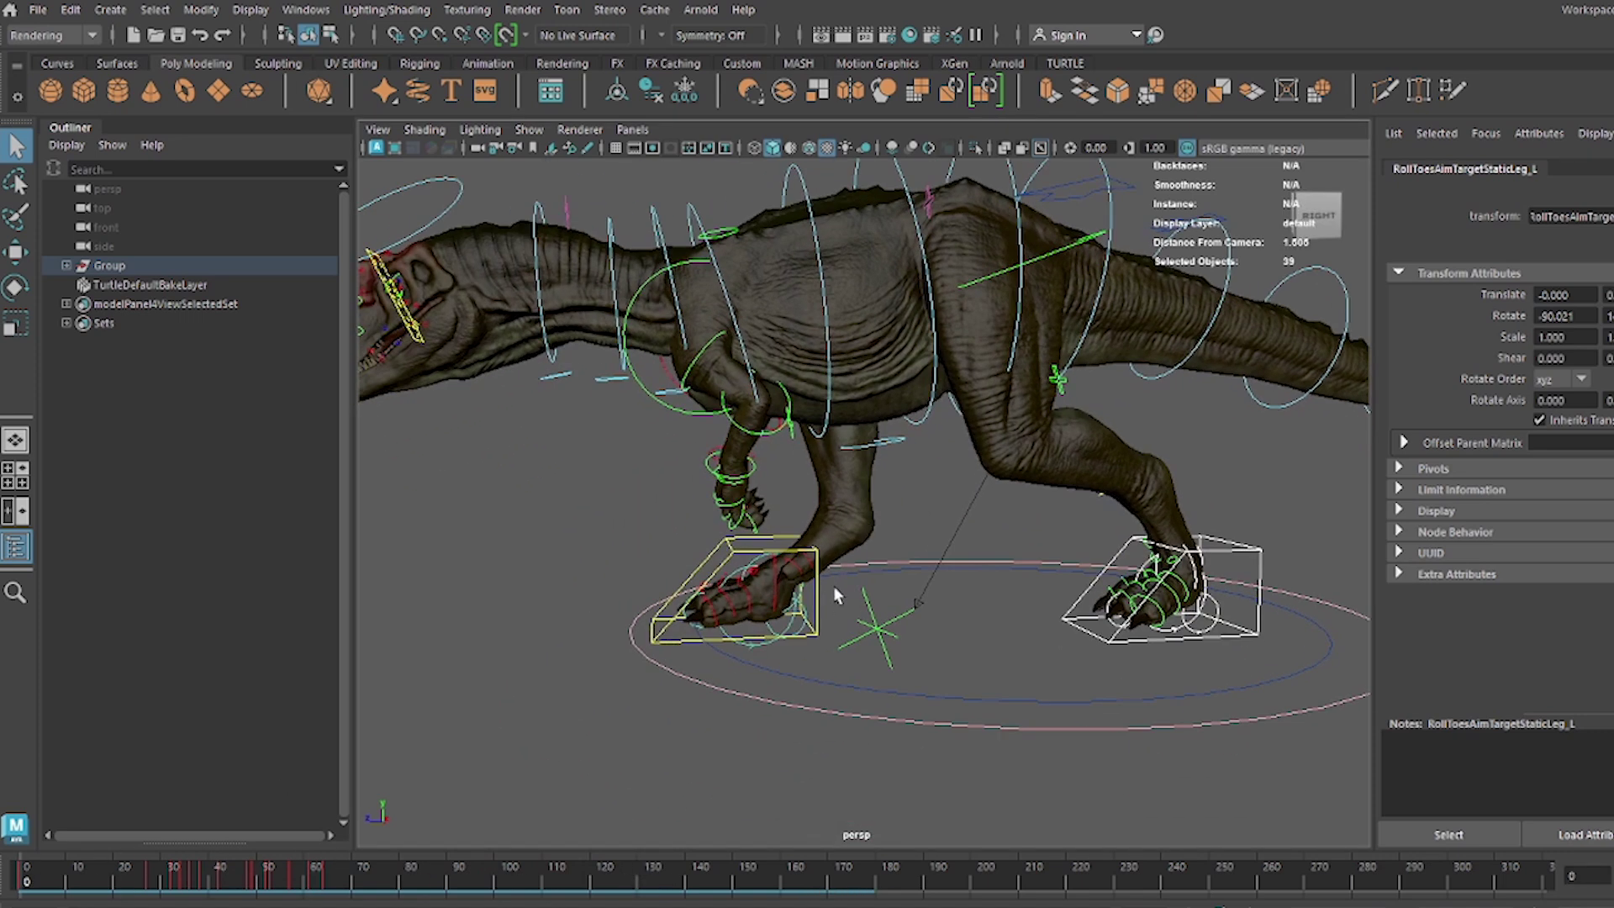
left_click(819, 607)
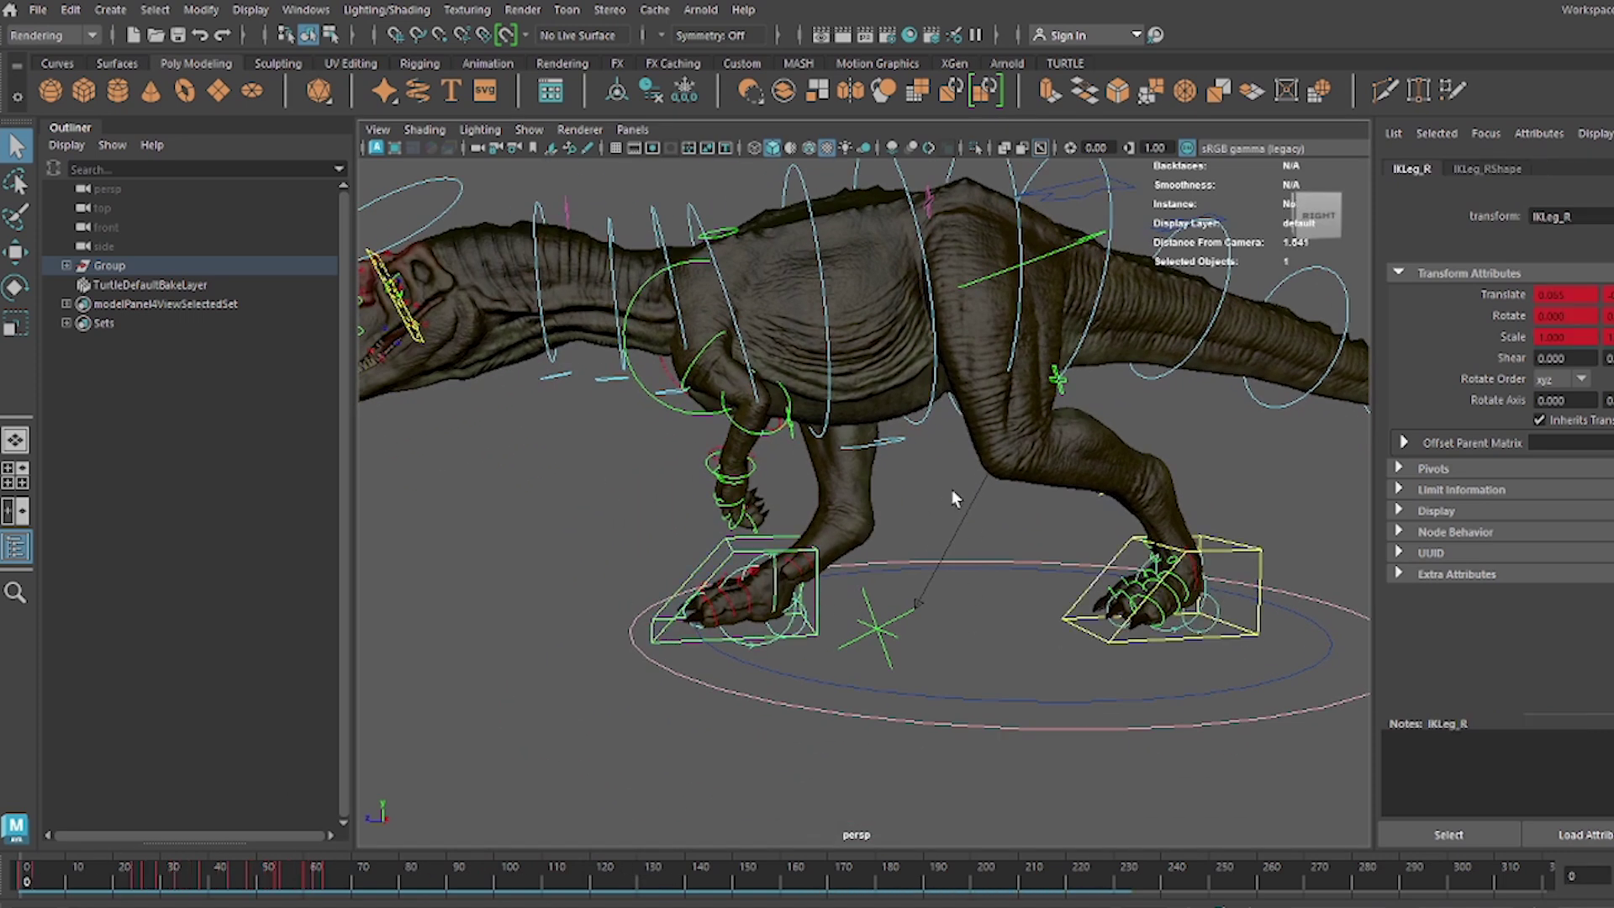
left_click(164, 16)
left_click(229, 107)
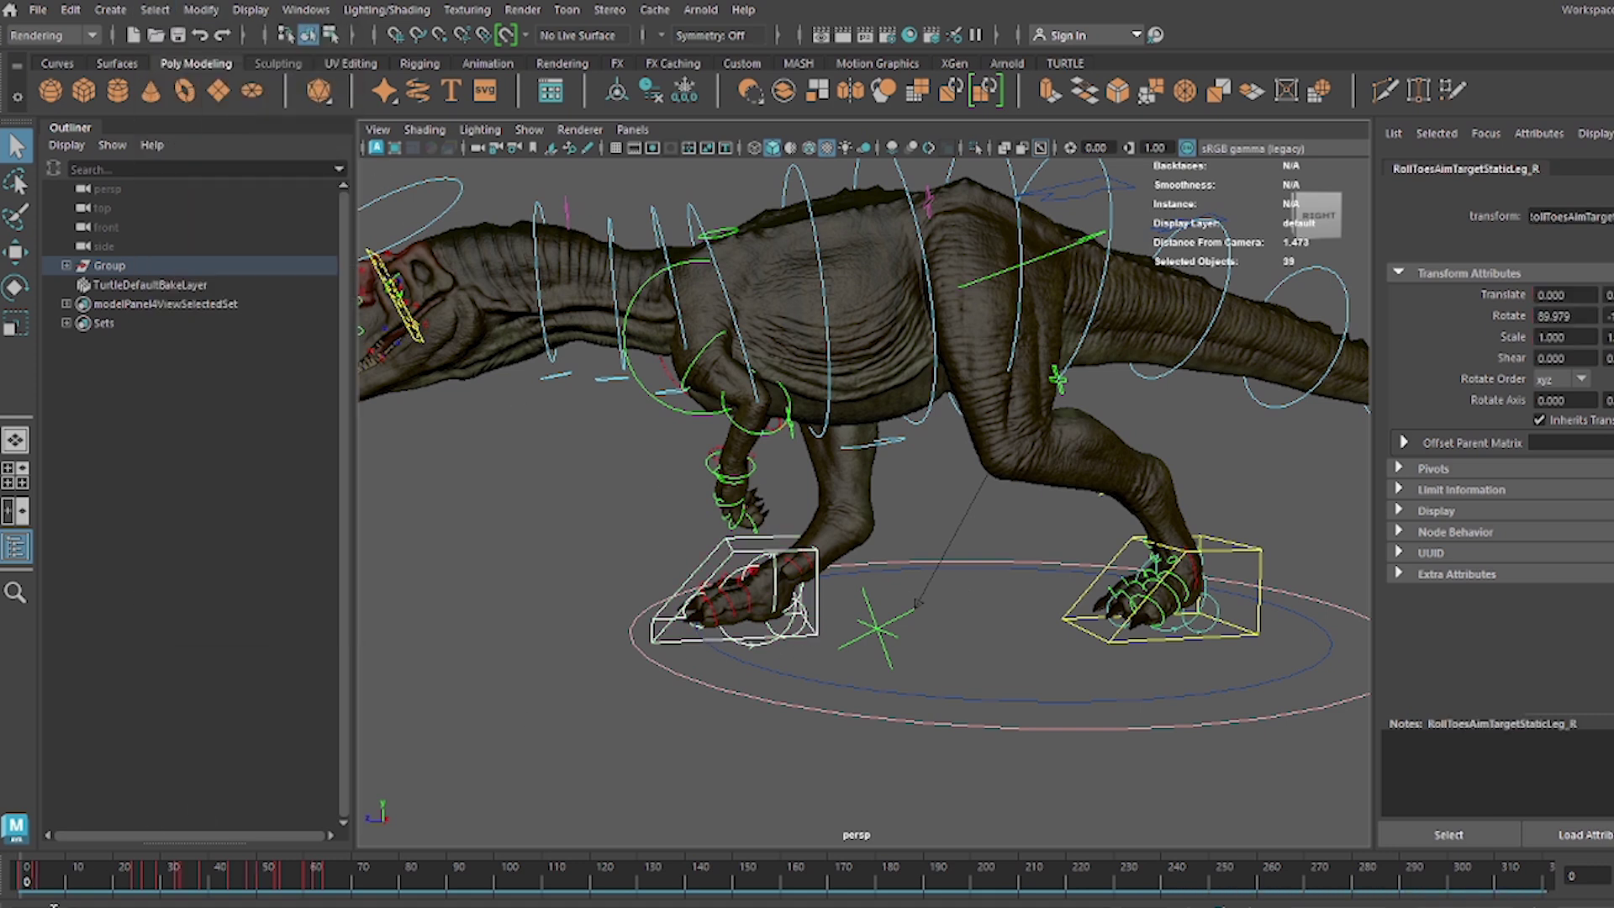
Select all the right leg's keys in the Graph Editor and scale them with time scale -1 and time pivot 32
left_click(76, 907)
scroll(1069, 353, "down", 3)
left_click_drag(860, 233, 1210, 475)
left_click(340, 100)
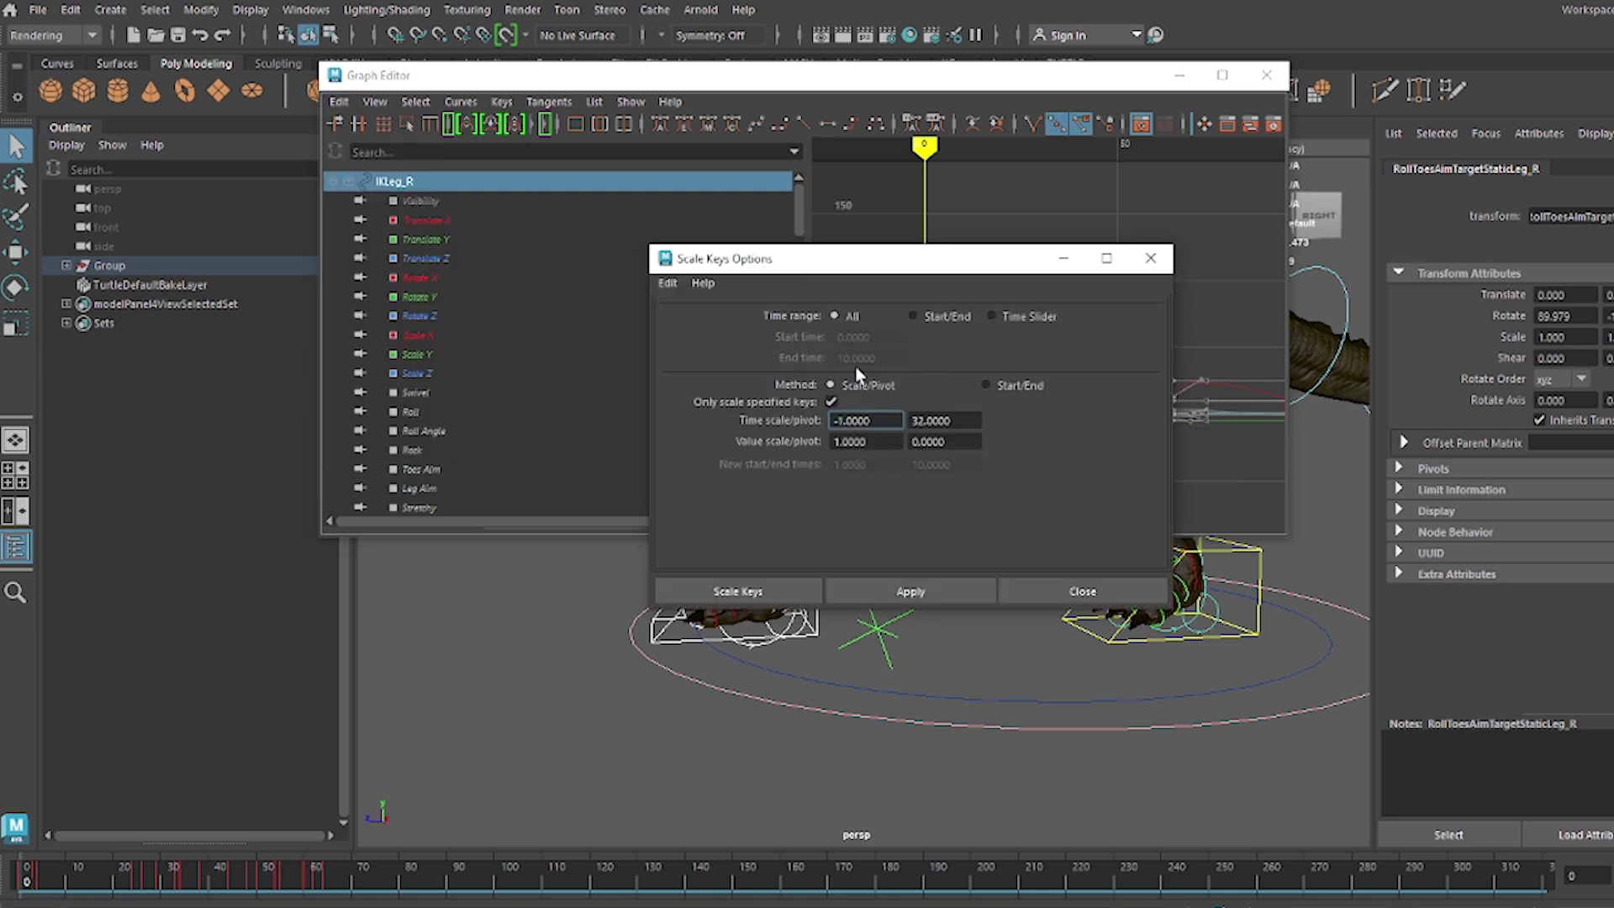
left_click(747, 592)
left_click(1179, 75)
Hide the control curves and play the animation, examining both legs' motion from several angles
right_click_drag(876, 660, 821, 530, "alt")
left_click_drag(821, 530, 859, 515, "alt")
key("alt+1")
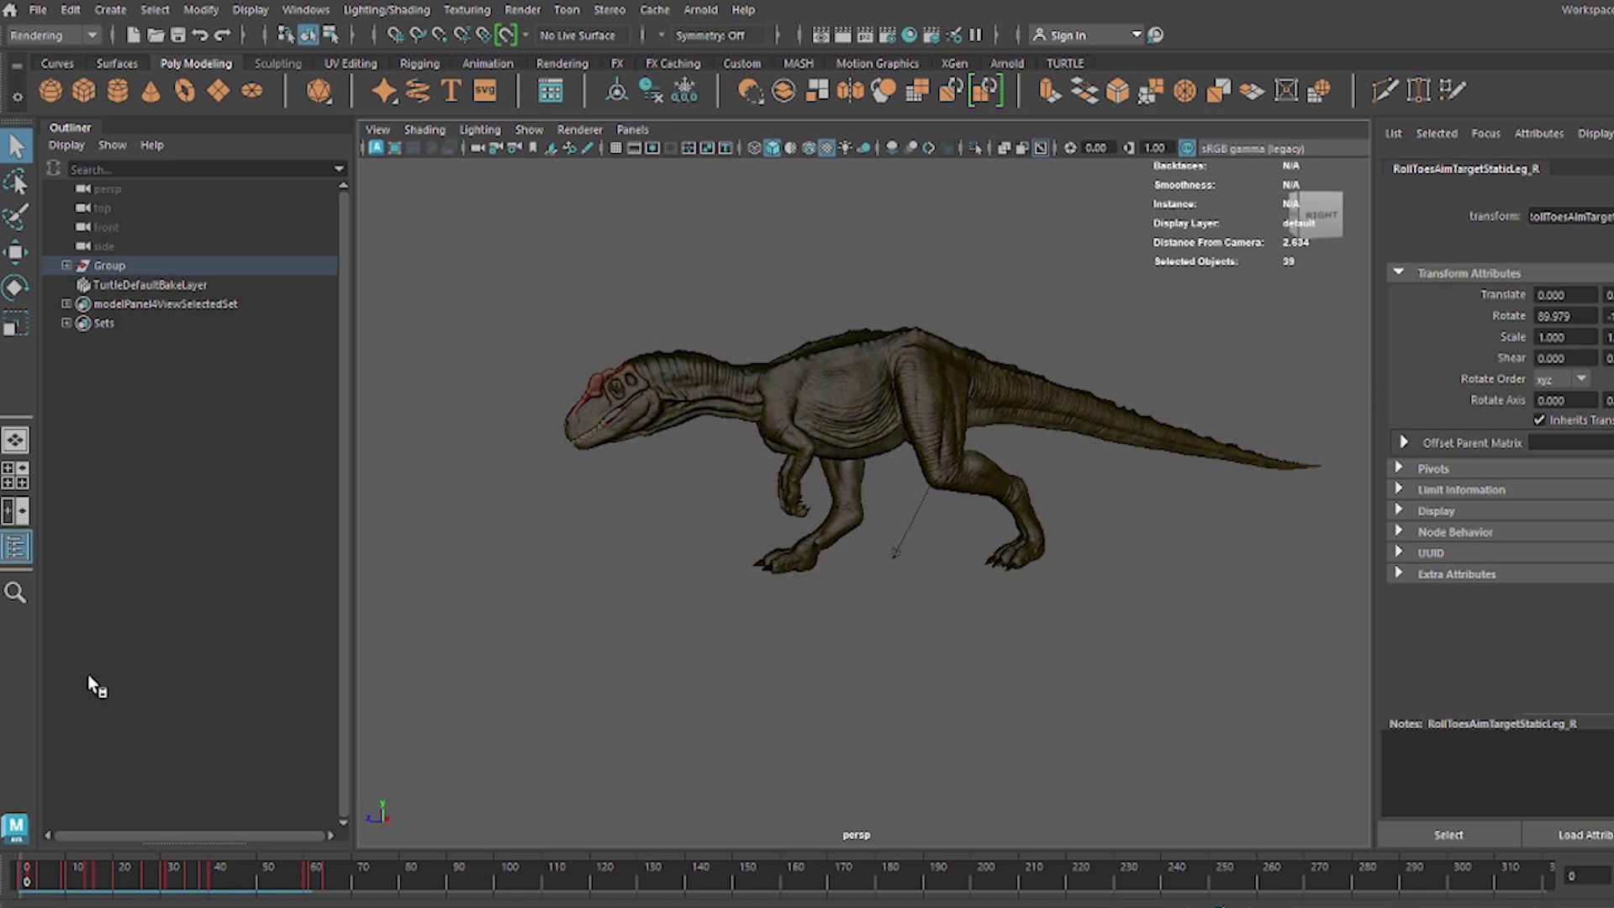
key("alt+v")
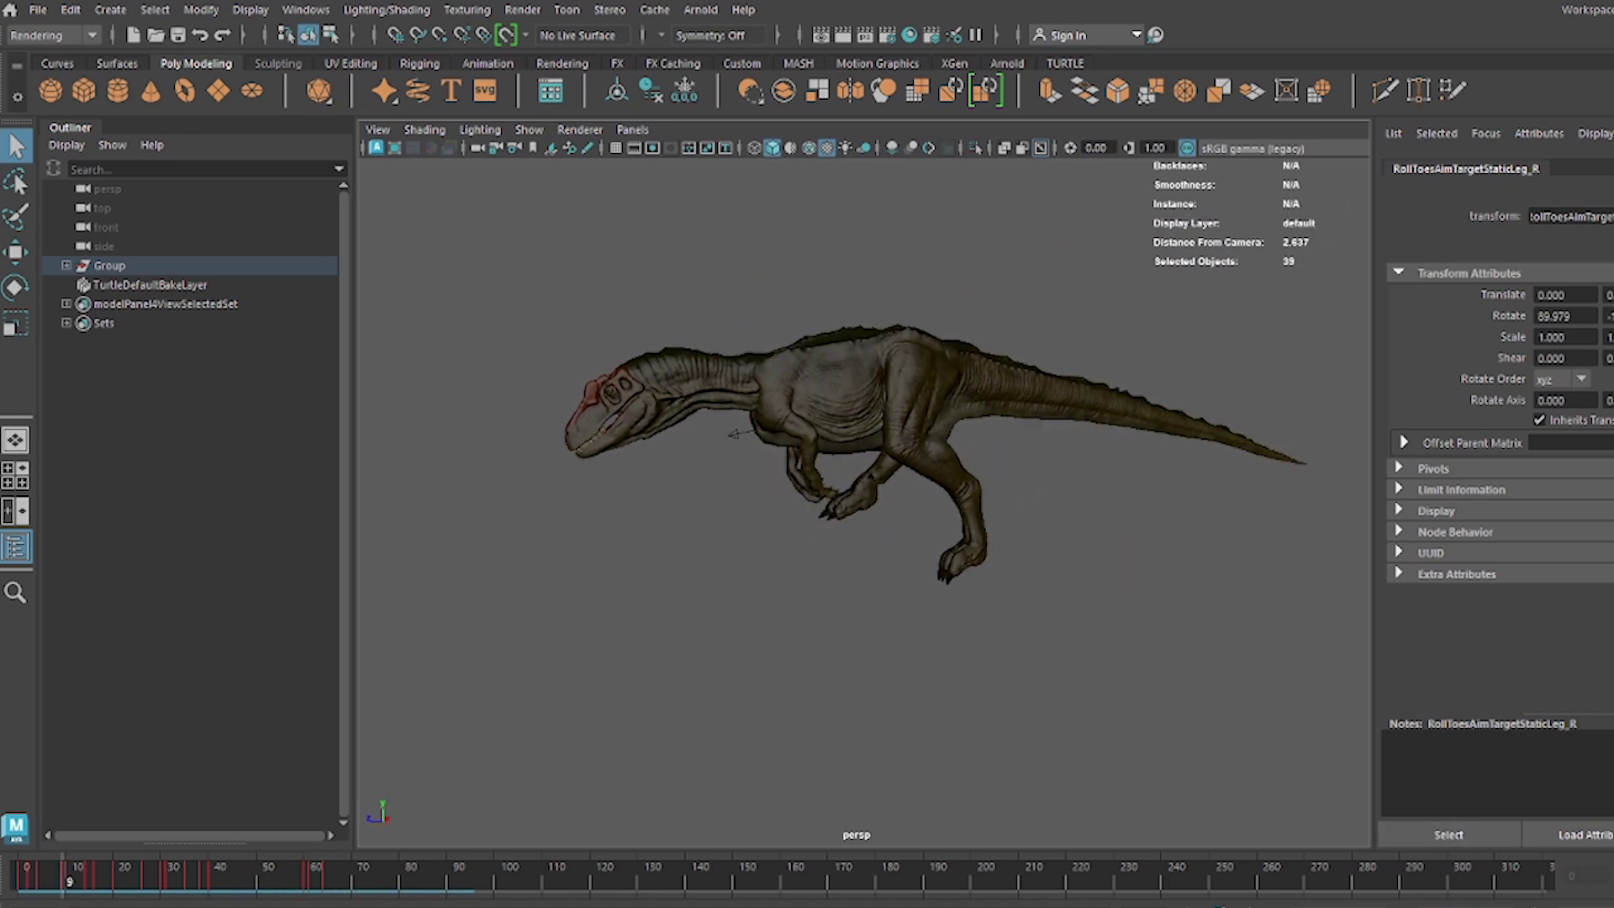
left_click_drag(864, 592, 982, 595, "alt")
middle_click_drag(981, 595, 951, 614, "alt")
left_click_drag(923, 653, 993, 636, "alt")
middle_click_drag(995, 637, 959, 658, "alt")
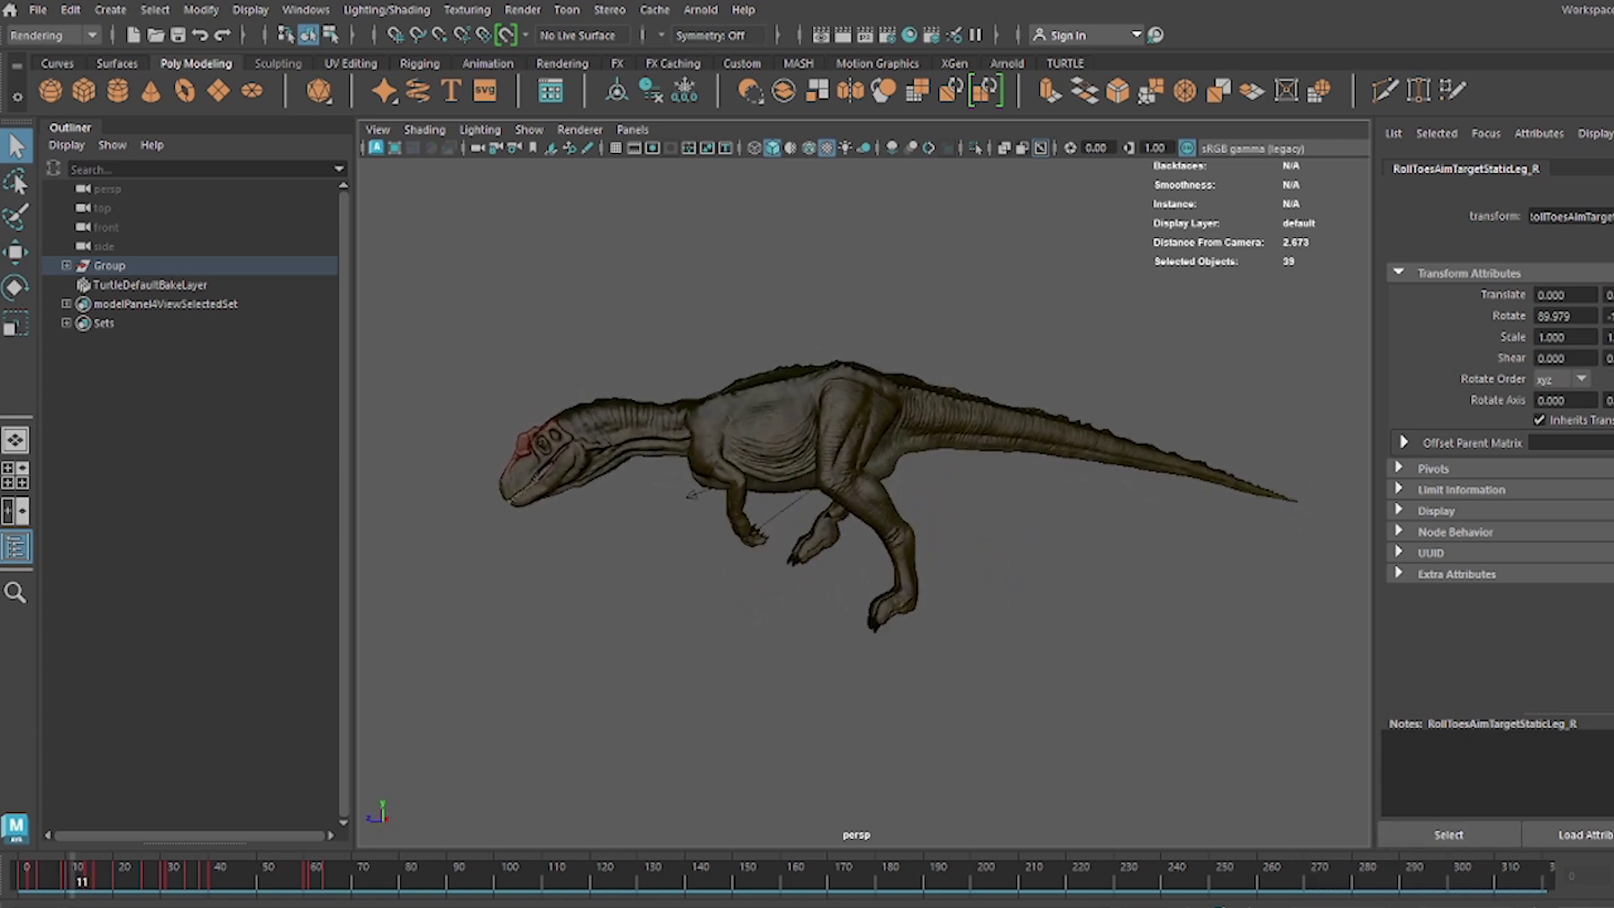
Select the hip root control FKRoot_M, review its keyed motion and open its animation curves in the Graph Editor
key("alt+v")
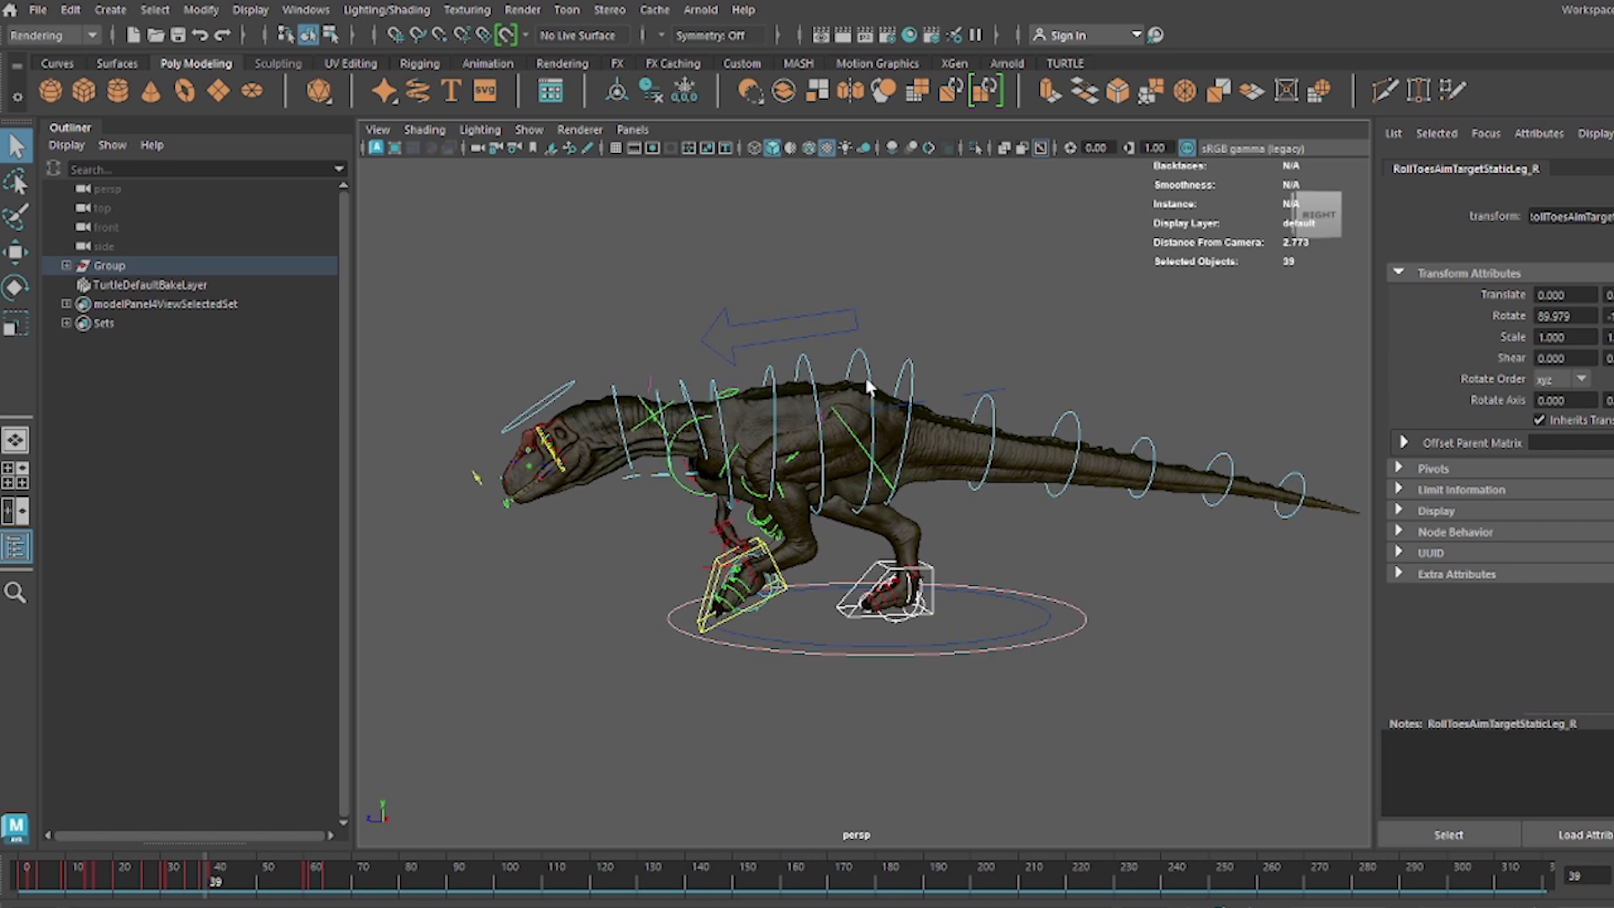
left_click(870, 378)
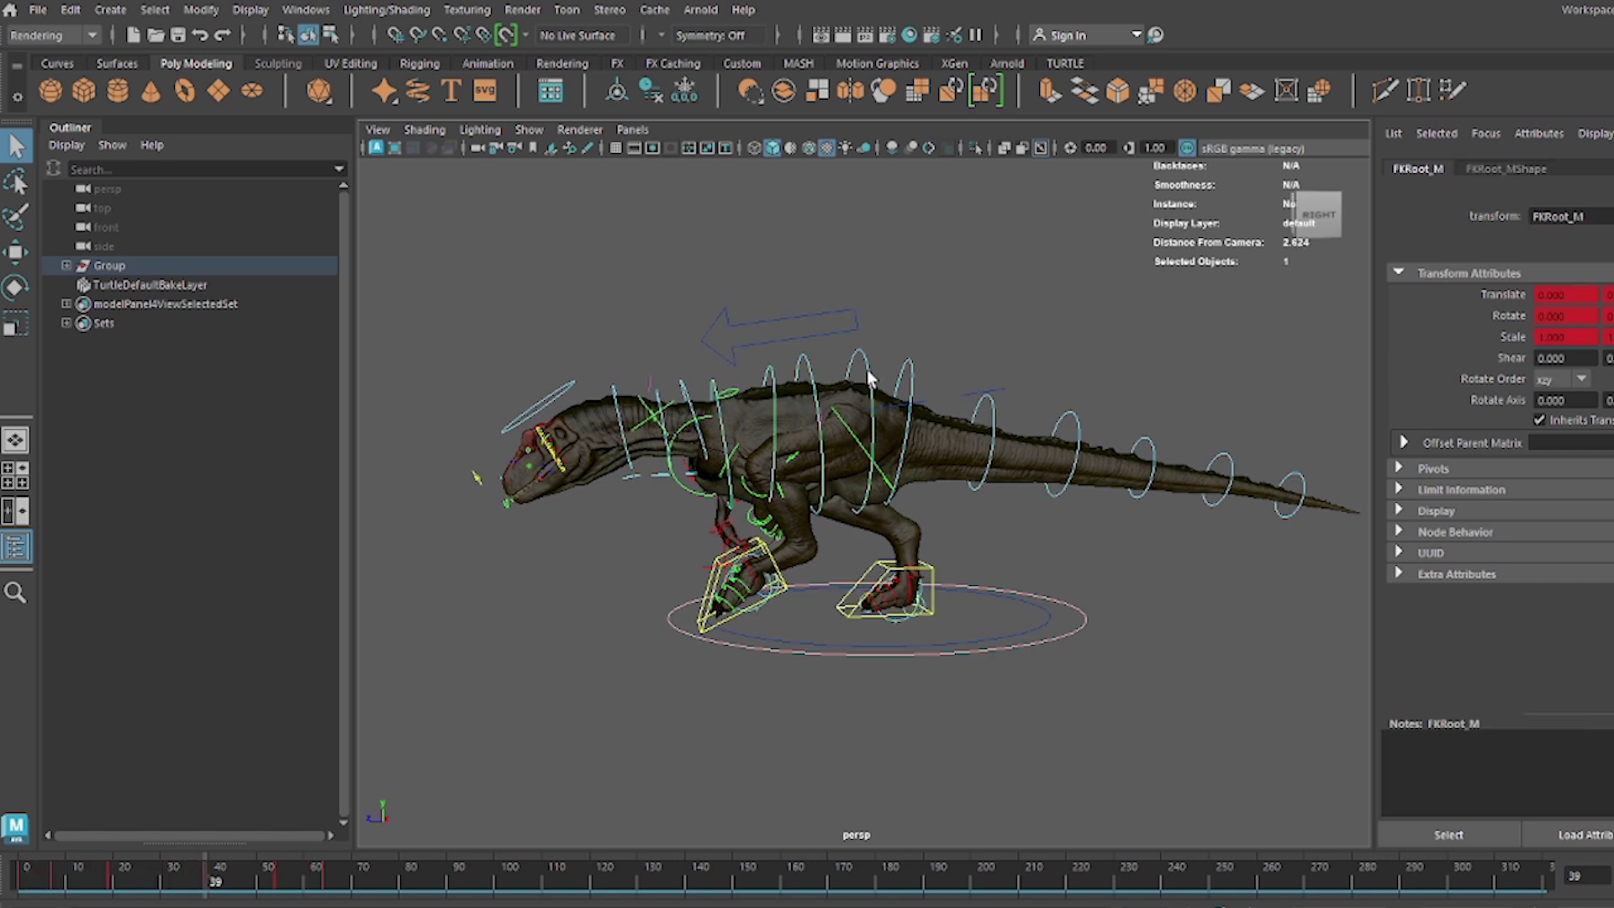
left_click_drag(41, 876, 217, 893)
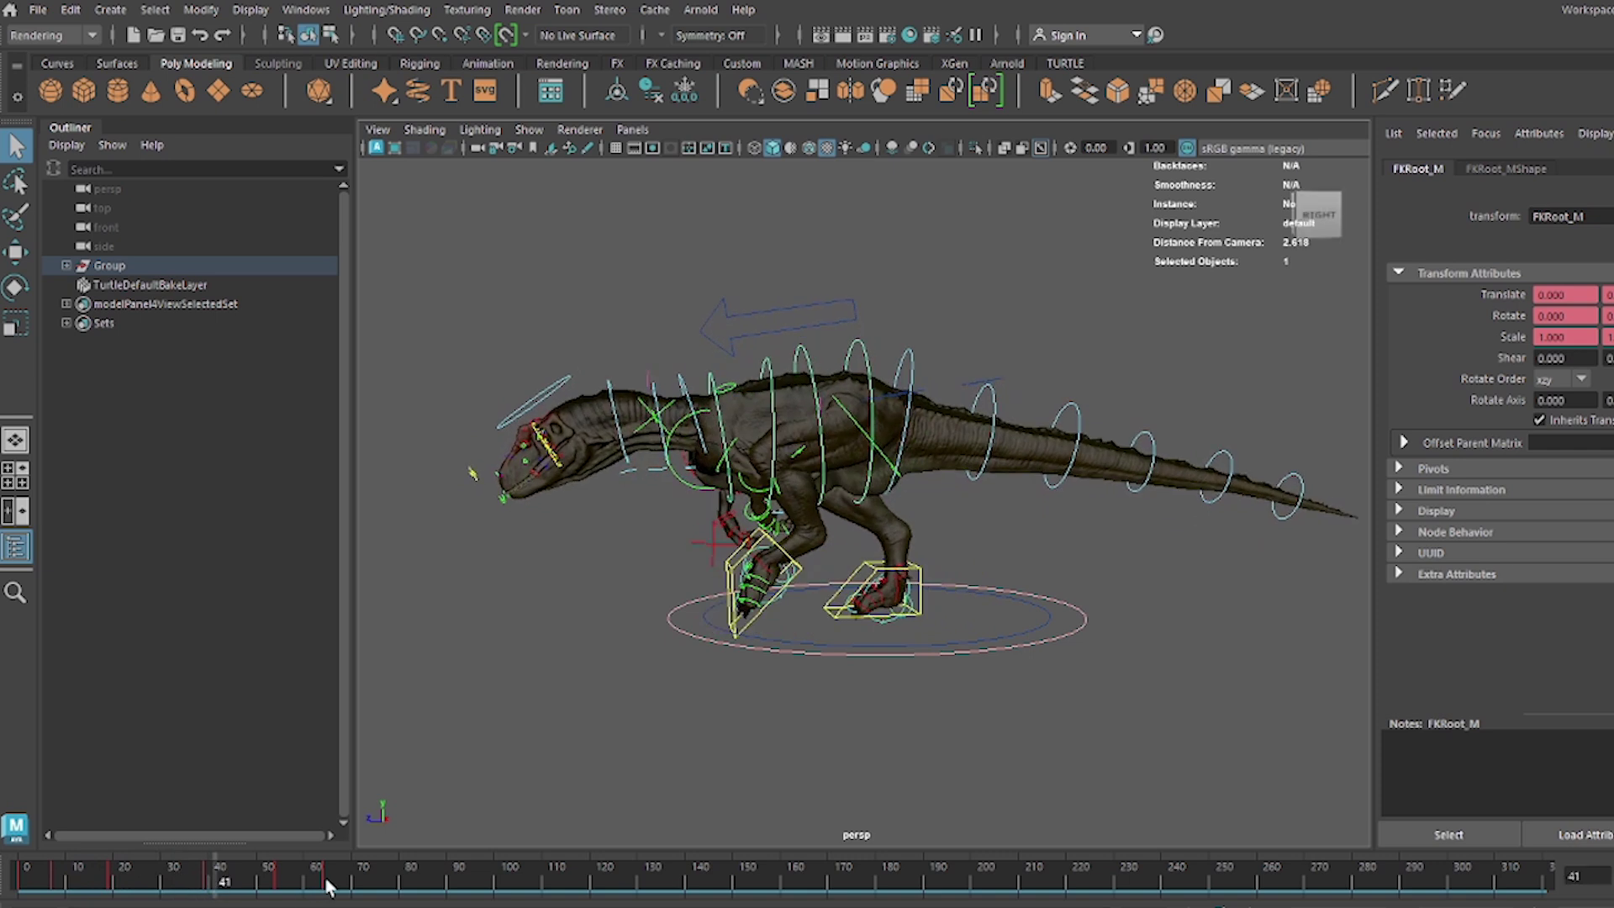
left_click_drag(327, 886, 65, 889, "shift")
left_click(139, 906)
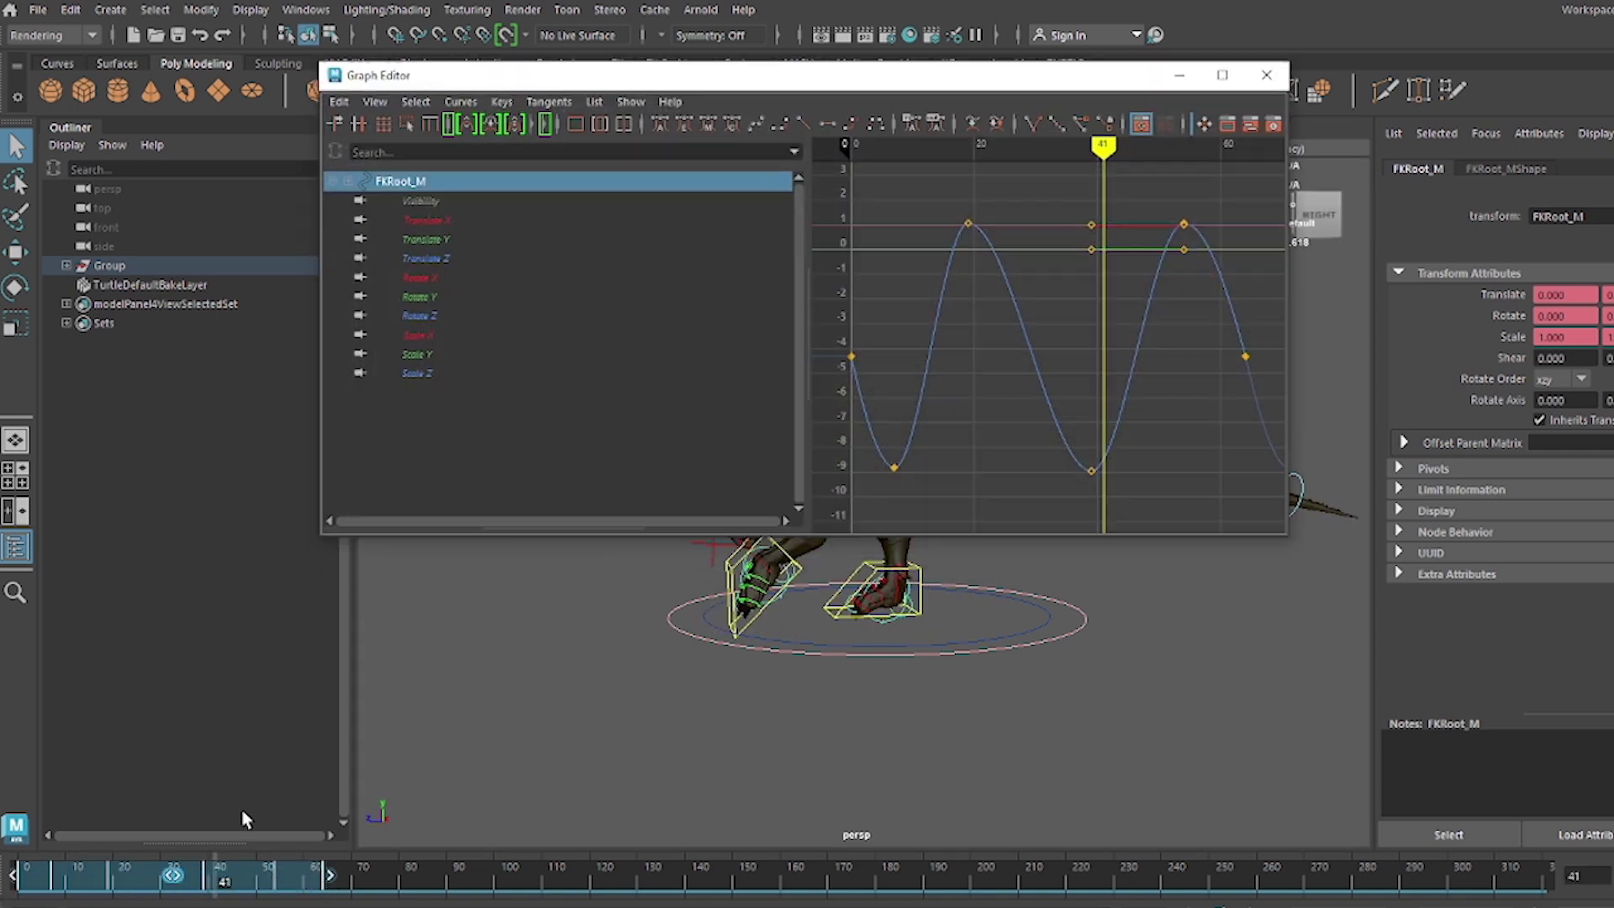
Try scaling all of the root control's keys with a time scale of -1 and time pivot 32, then minimize the Graph Editor
left_click_drag(894, 229, 1224, 489)
key("f")
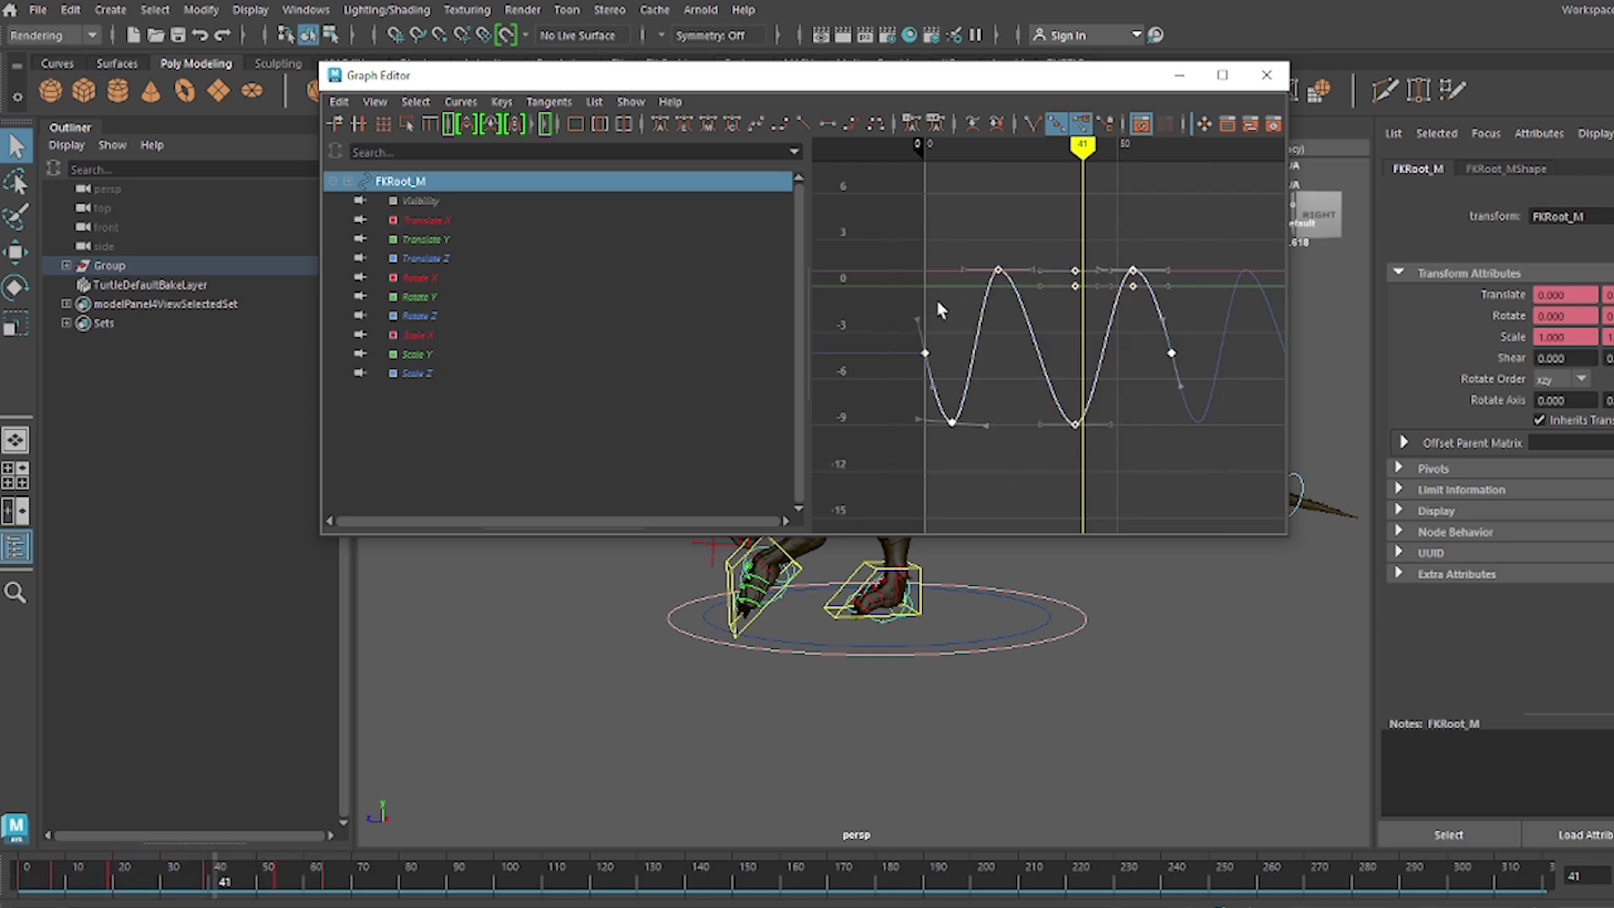
left_click(340, 102)
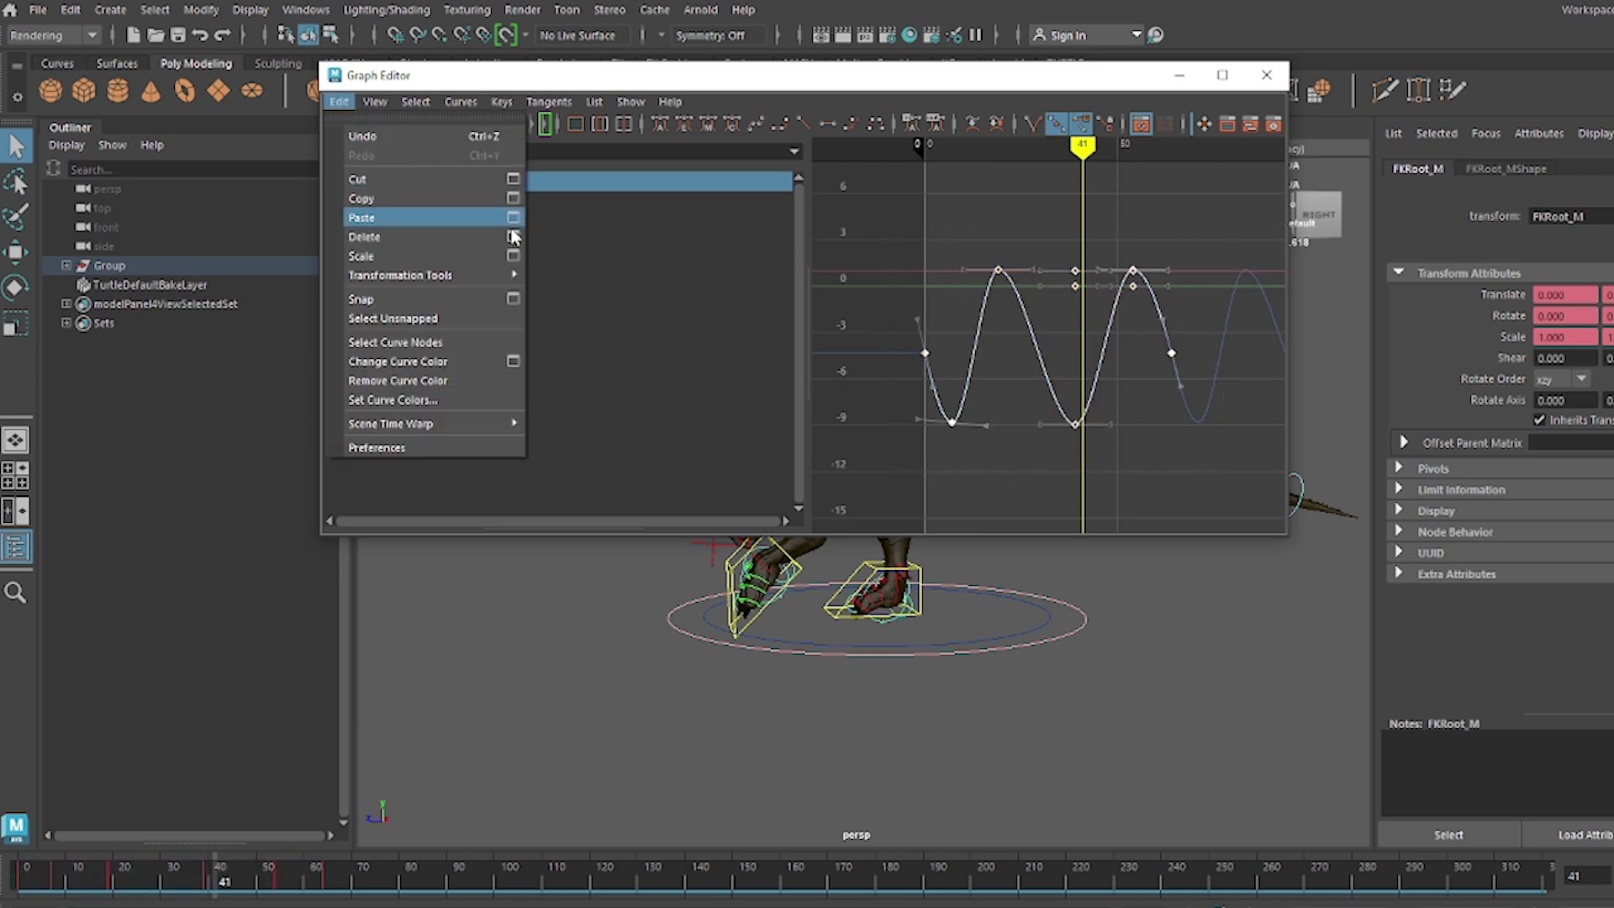
left_click(513, 255)
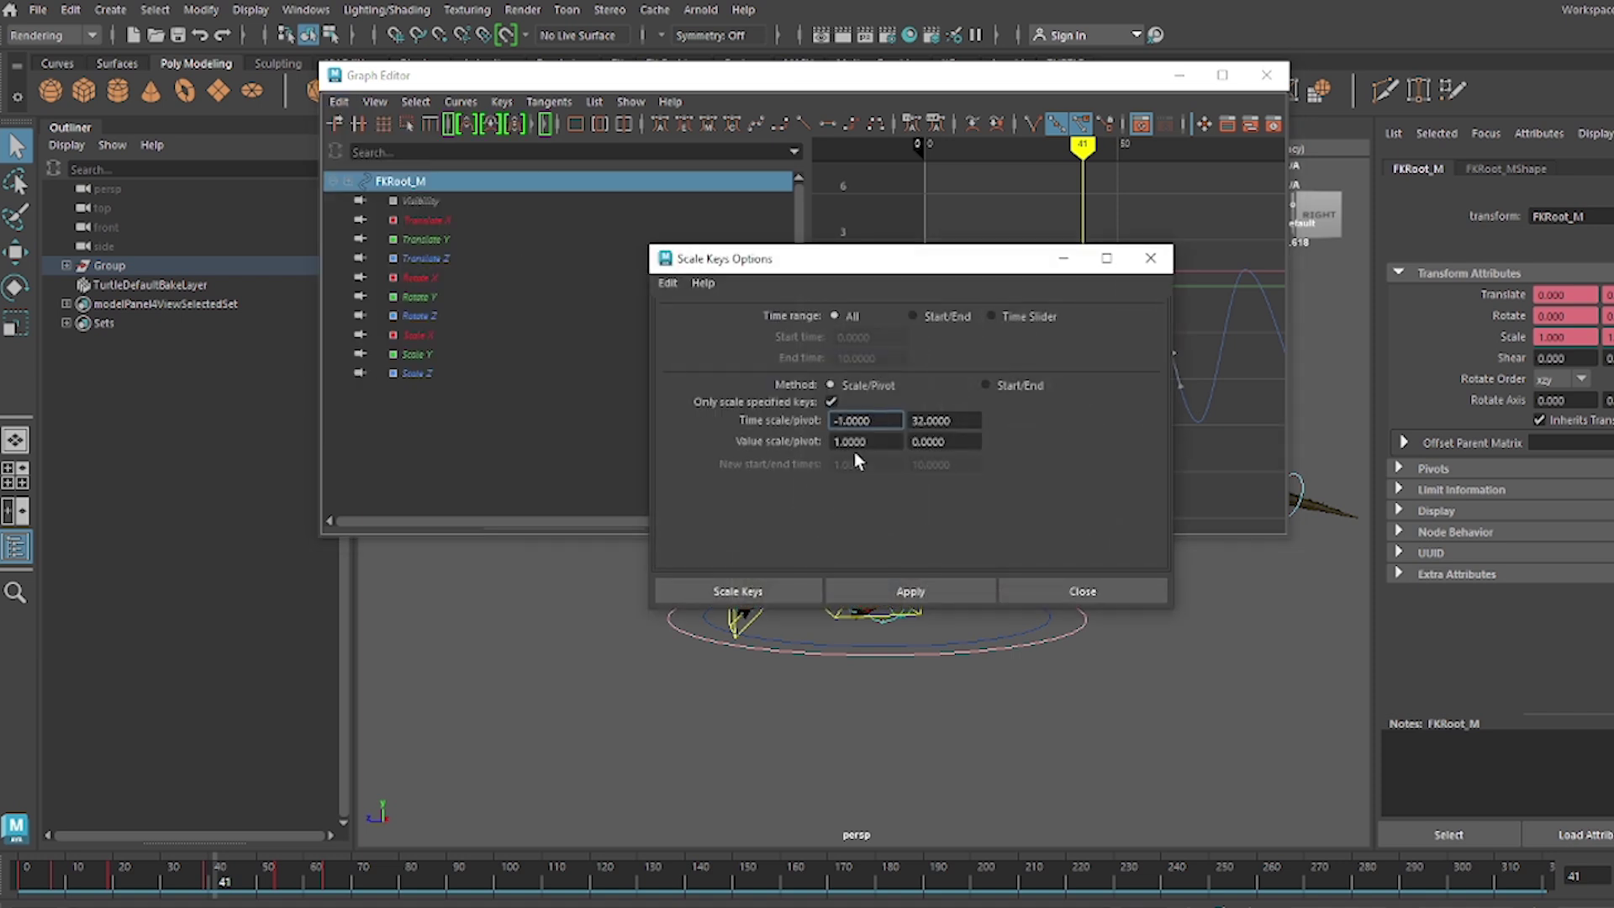
left_click(756, 592)
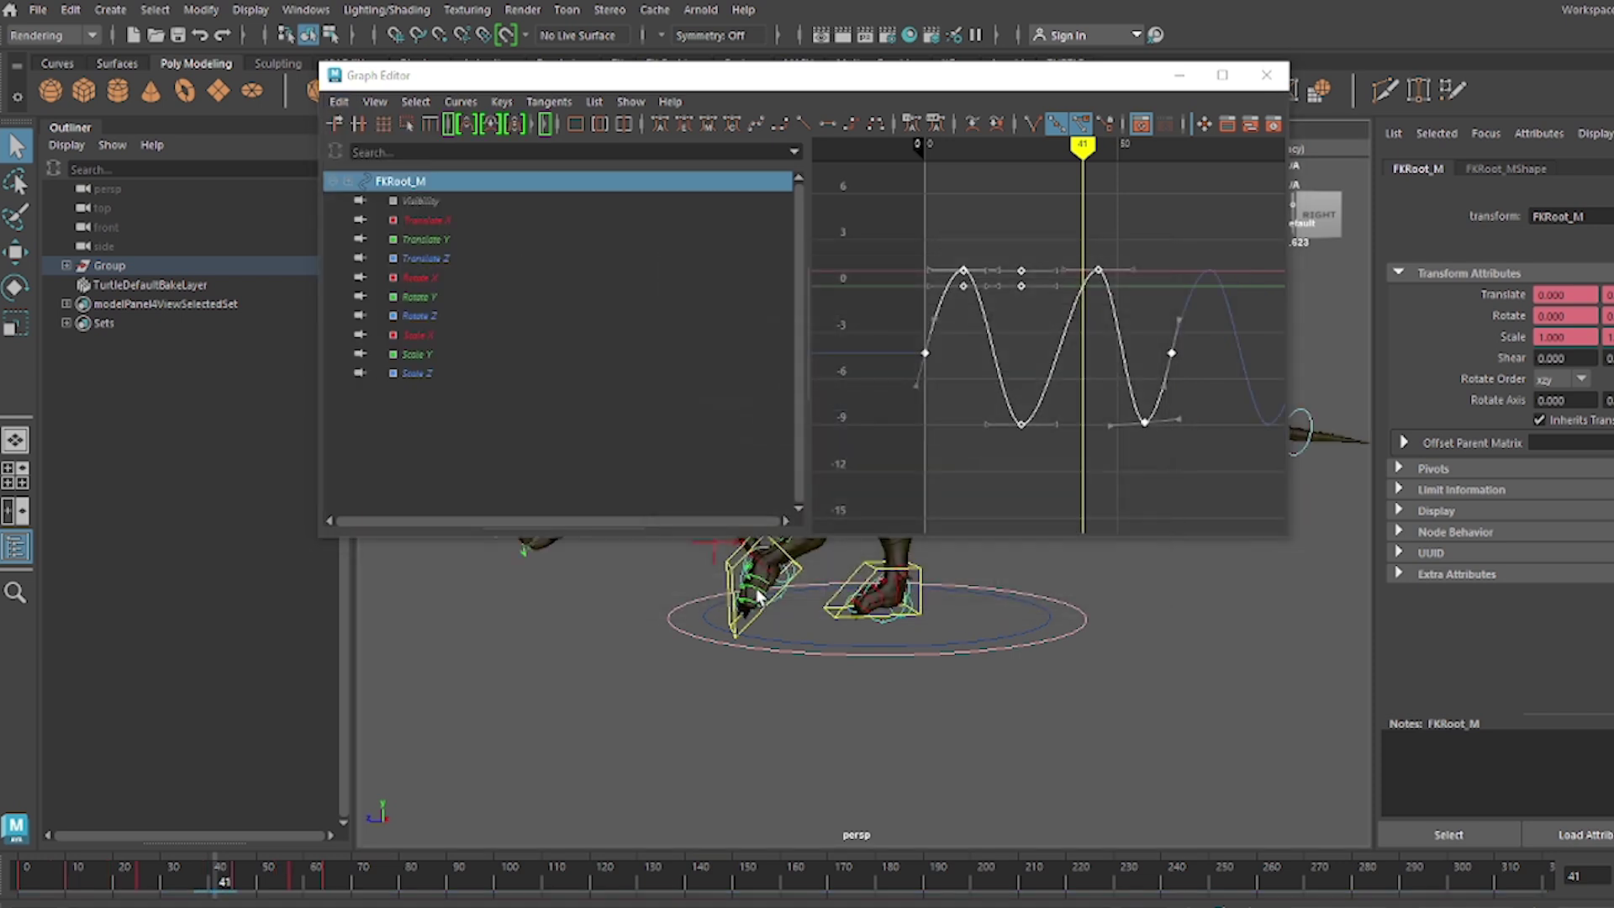
left_click(1178, 76)
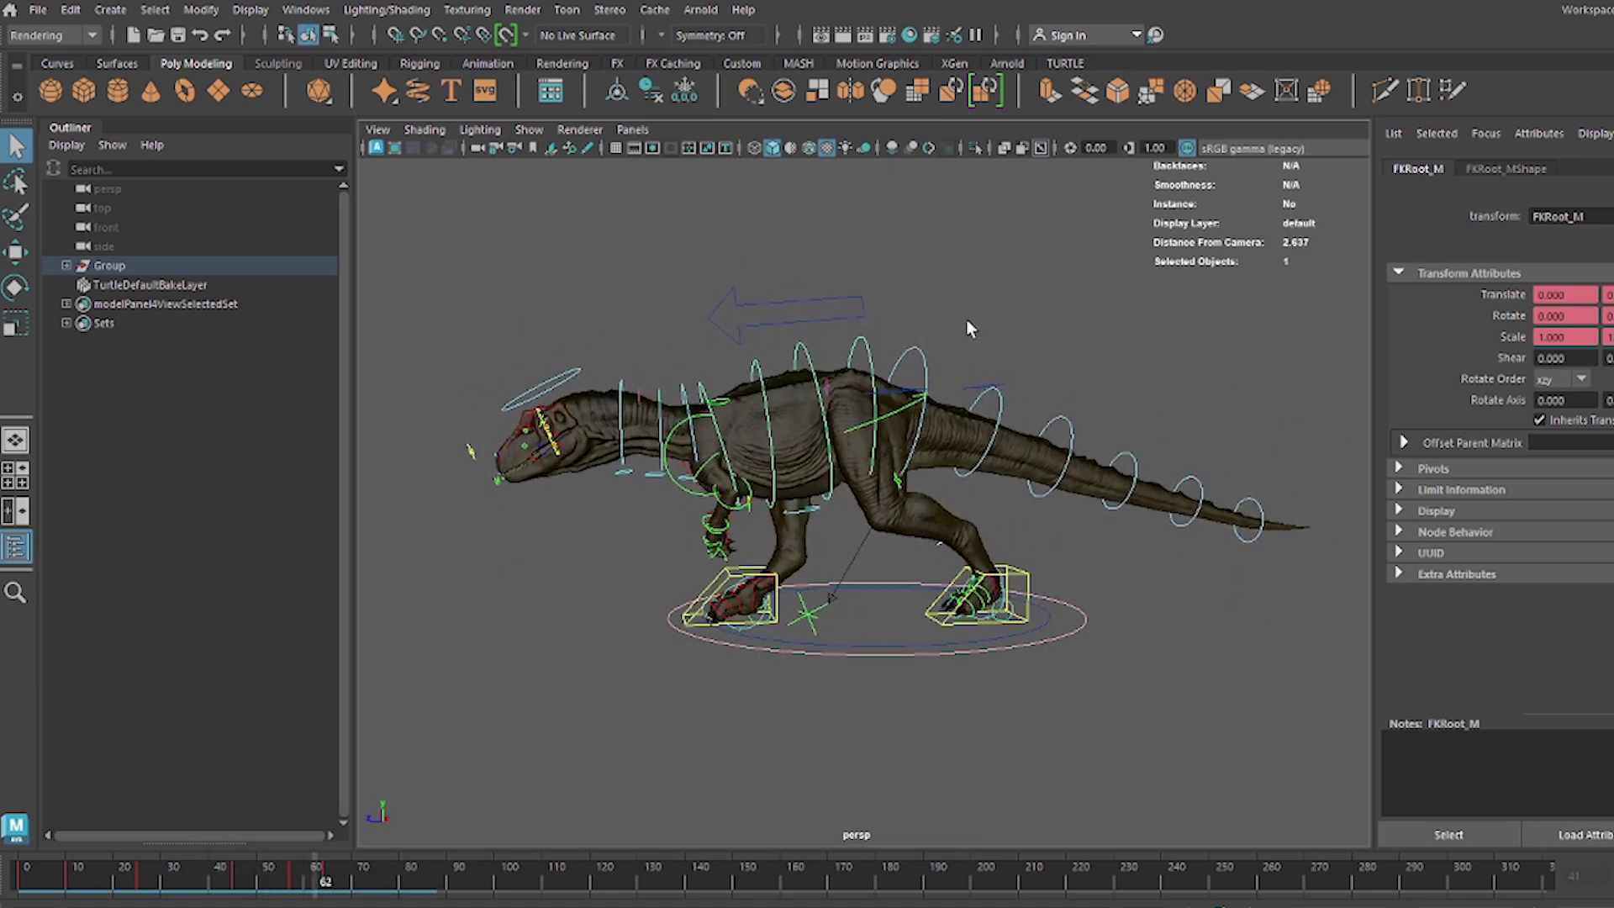
Clear the selection, hide the control curves and examine the playing walk with the root's keys reversed
left_click(993, 313)
key("alt+1")
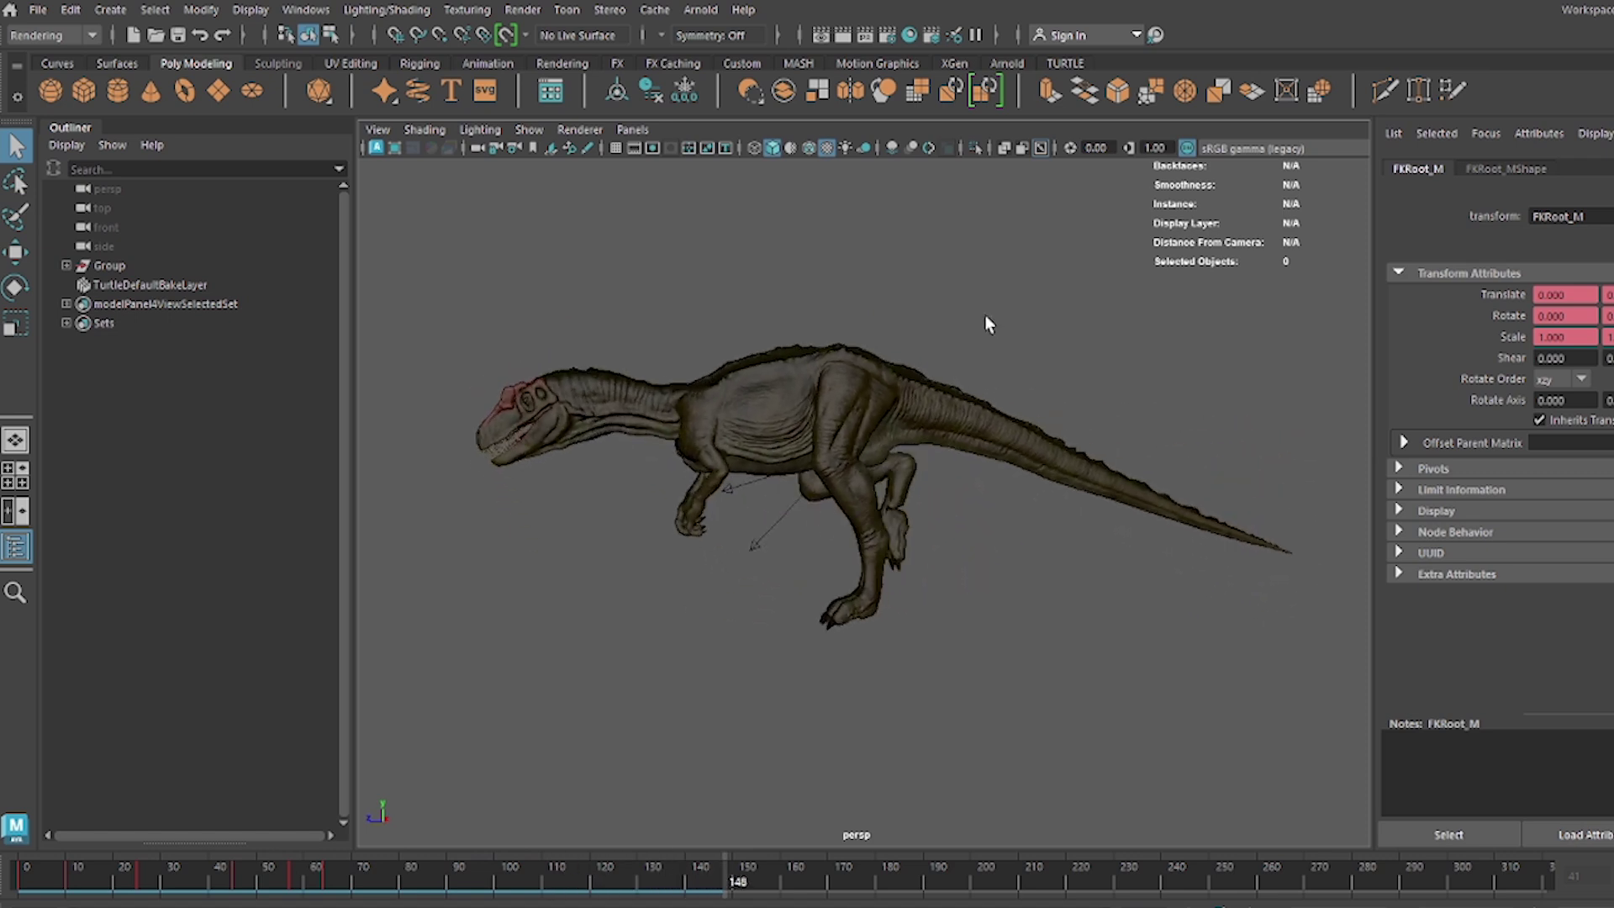
left_click_drag(835, 460, 908, 455, "alt")
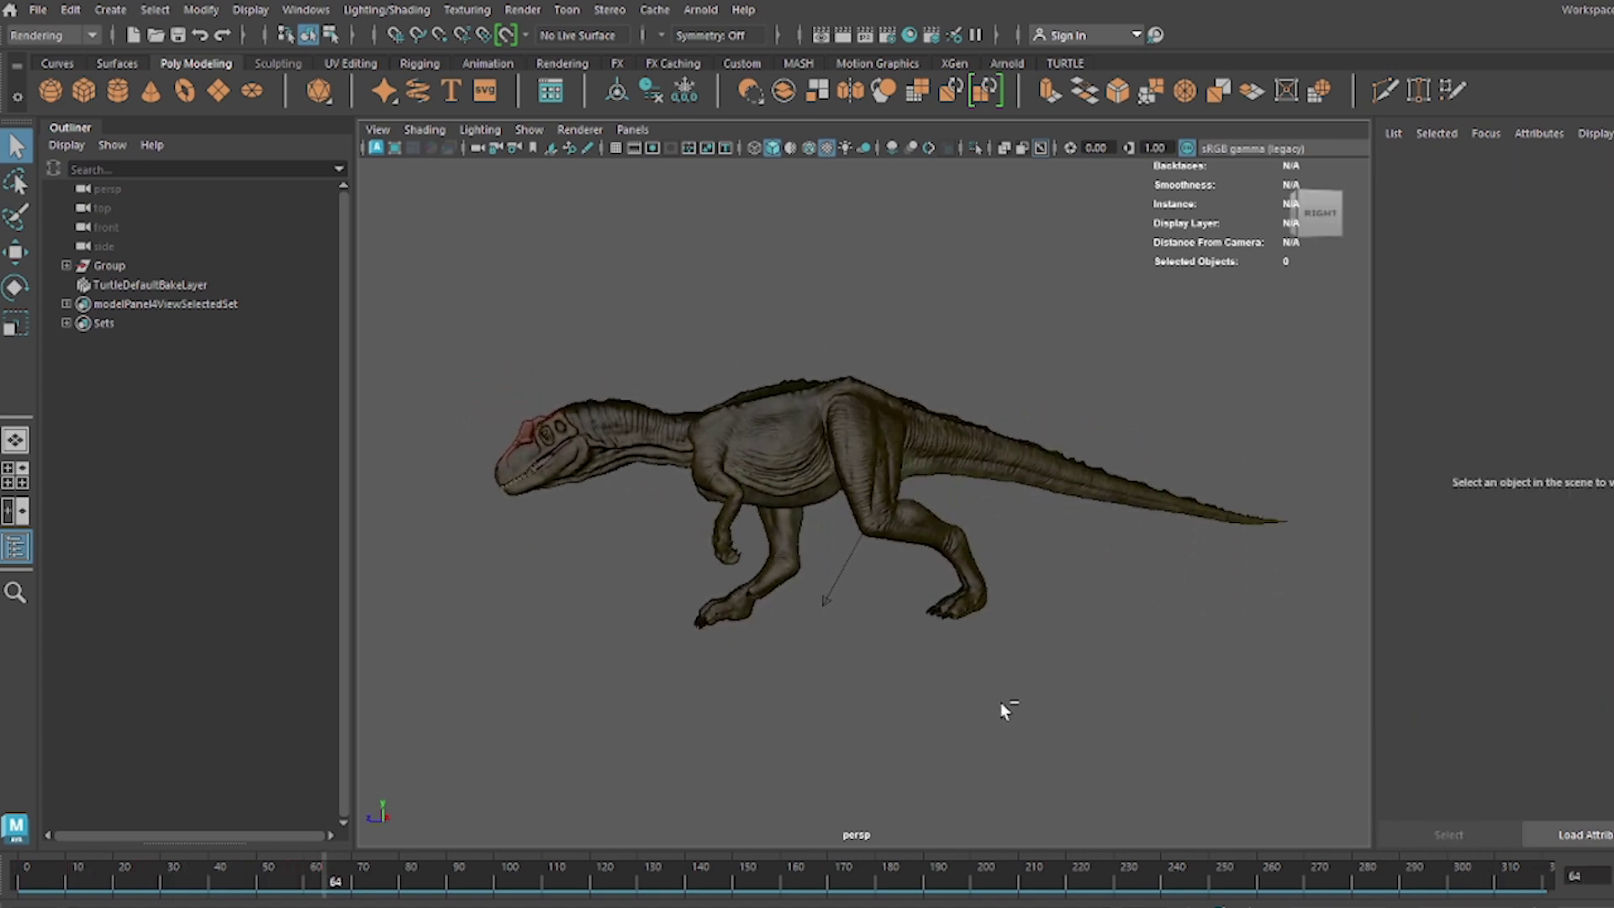
Undo the root control's key scaling and replay the walk animation from a wider view
key("ctrl+z")
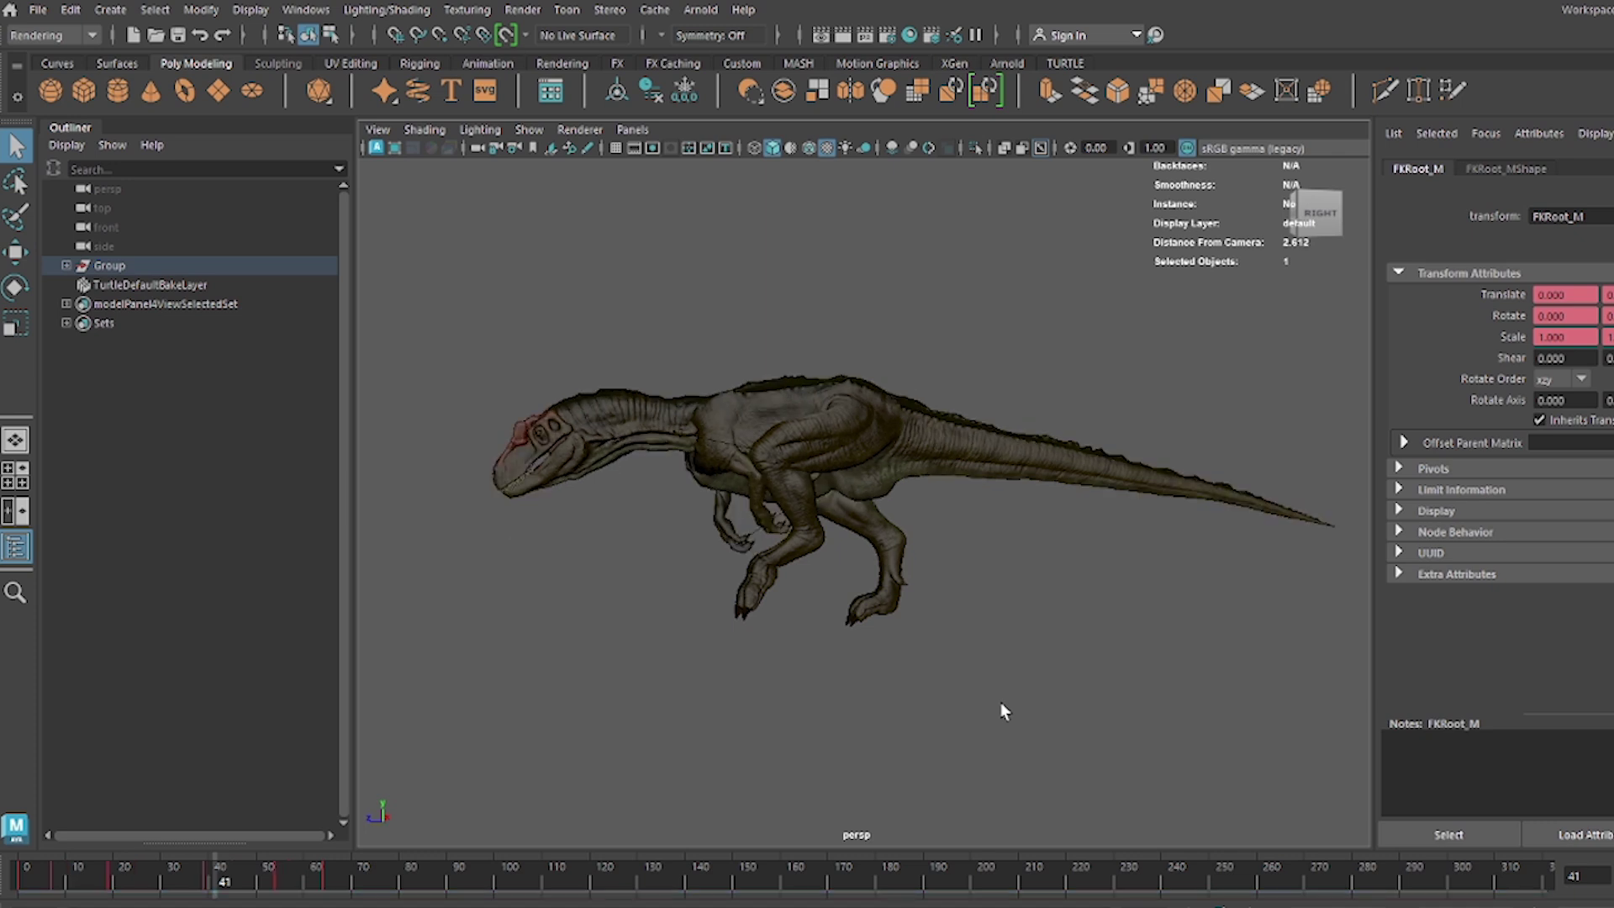
key("alt+v")
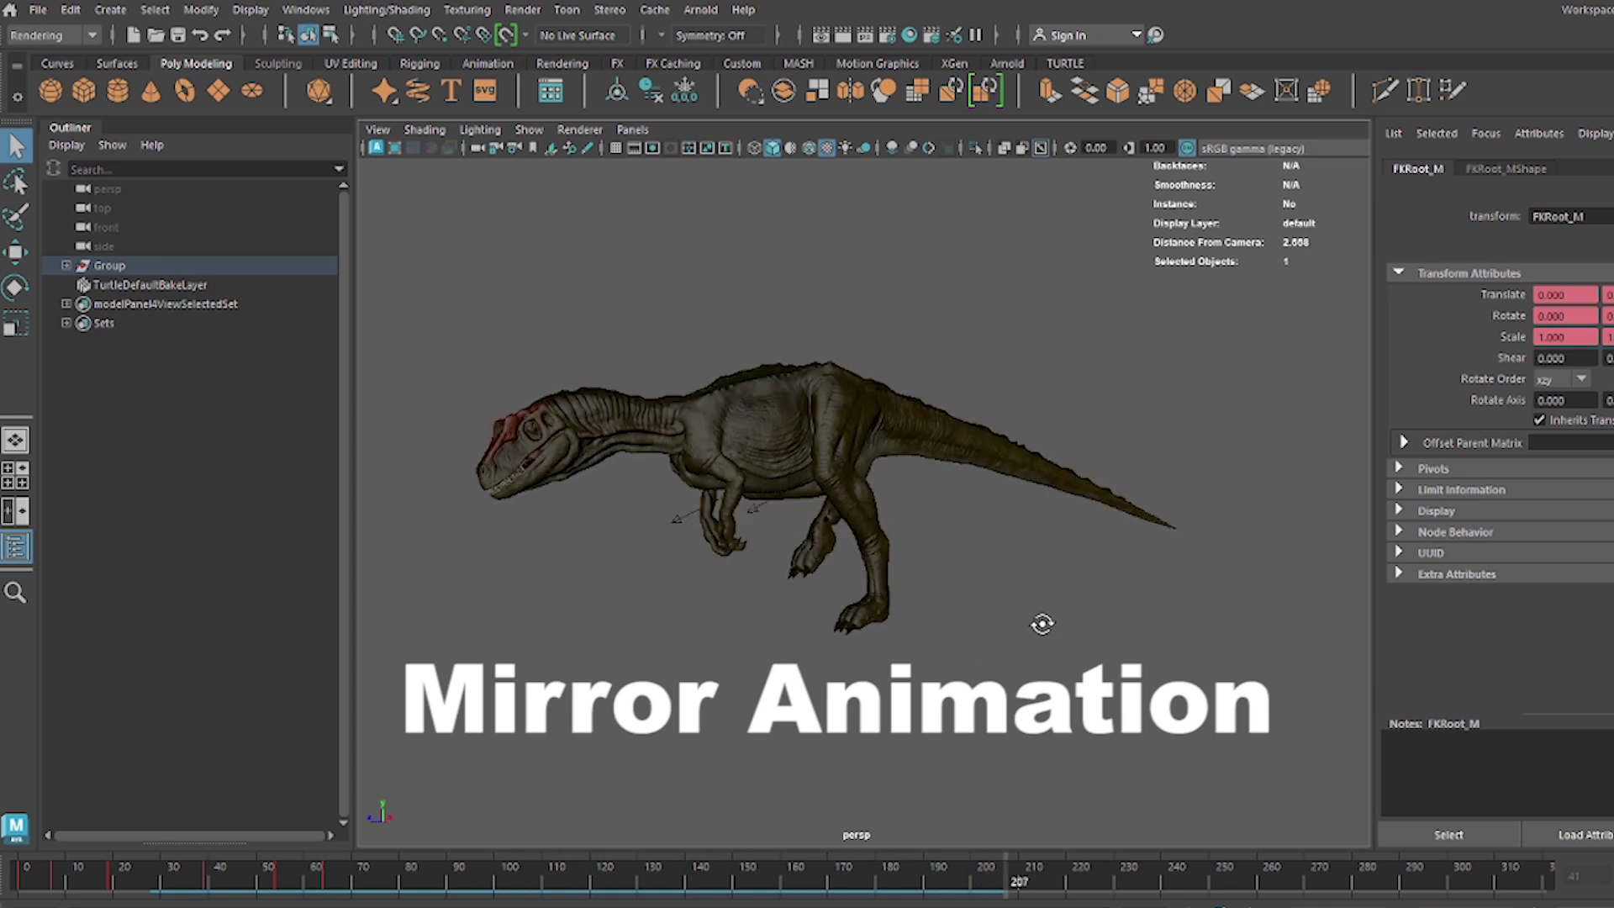
right_click_drag(977, 629, 905, 565, "alt")
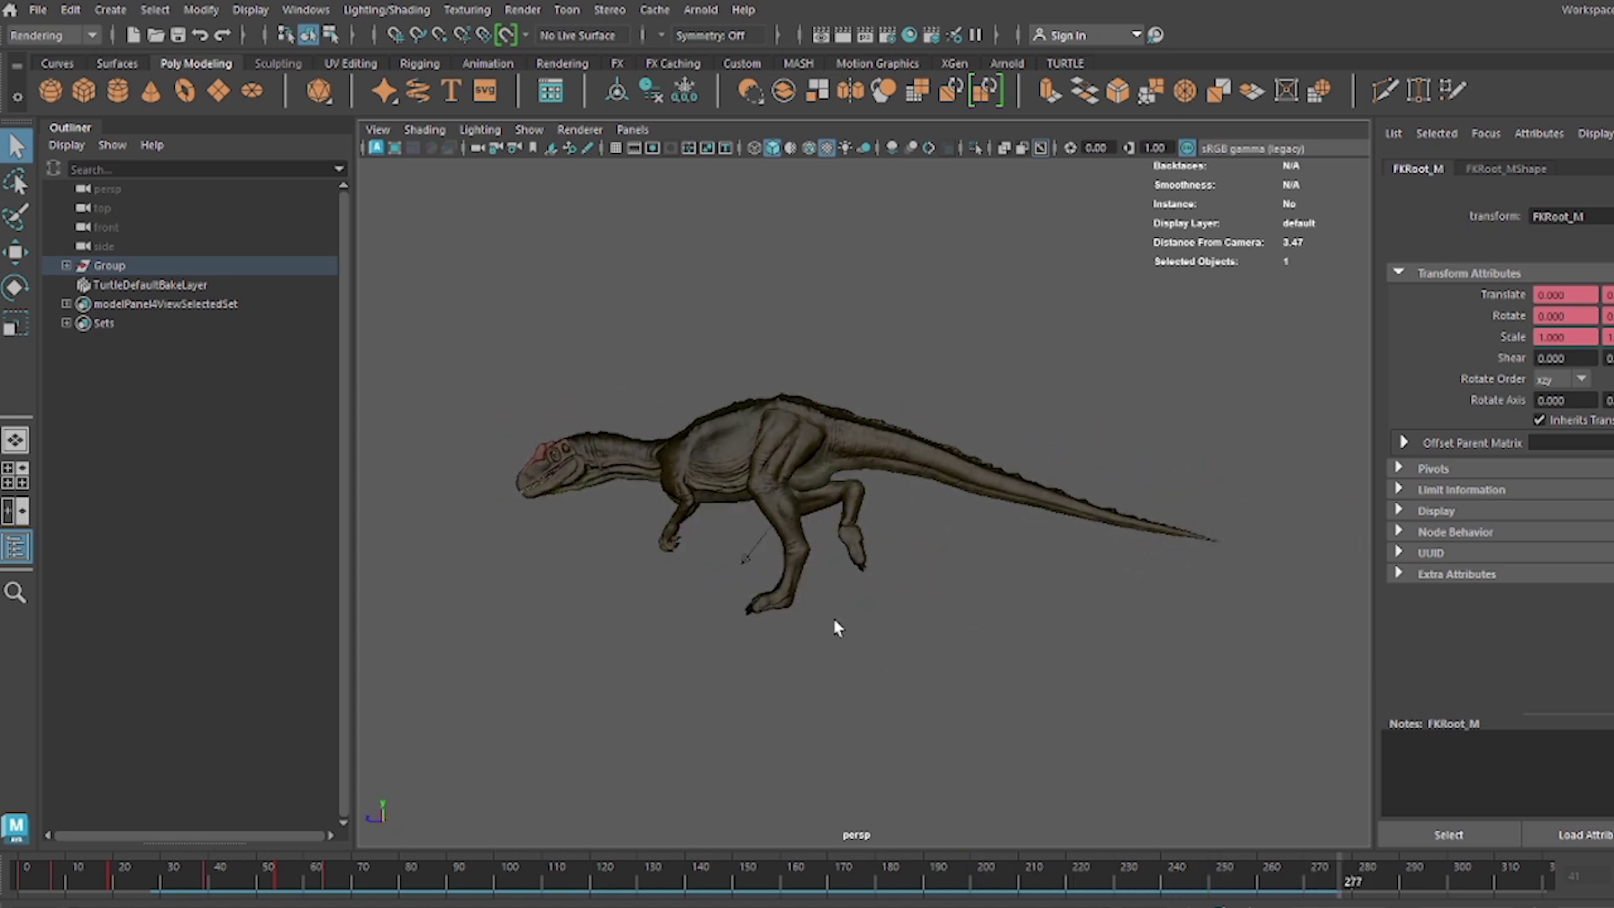